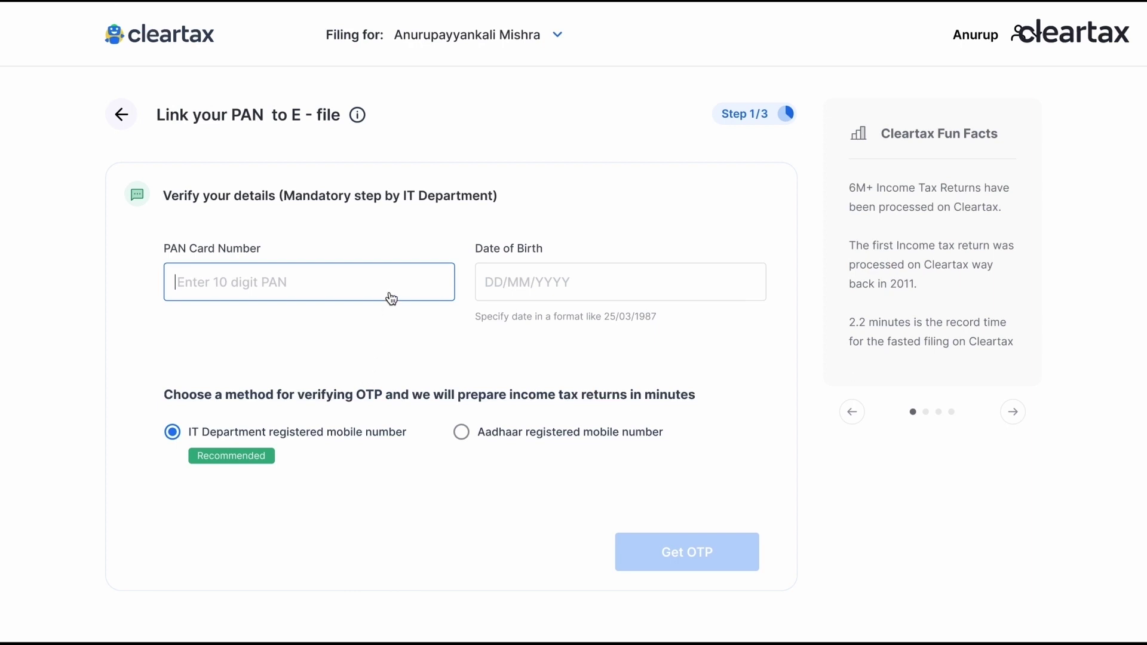
# Step: Link the PAN by verifying an OTP sent to the Aadhaar-registered mobile
pyautogui.click(461, 432)
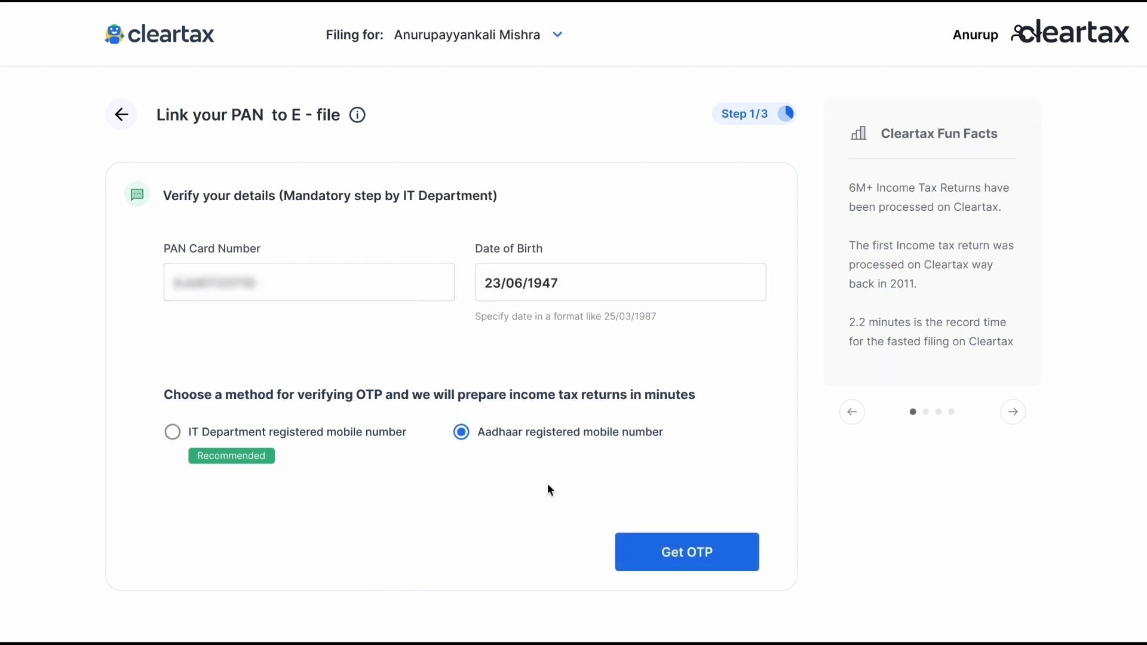
pyautogui.click(658, 551)
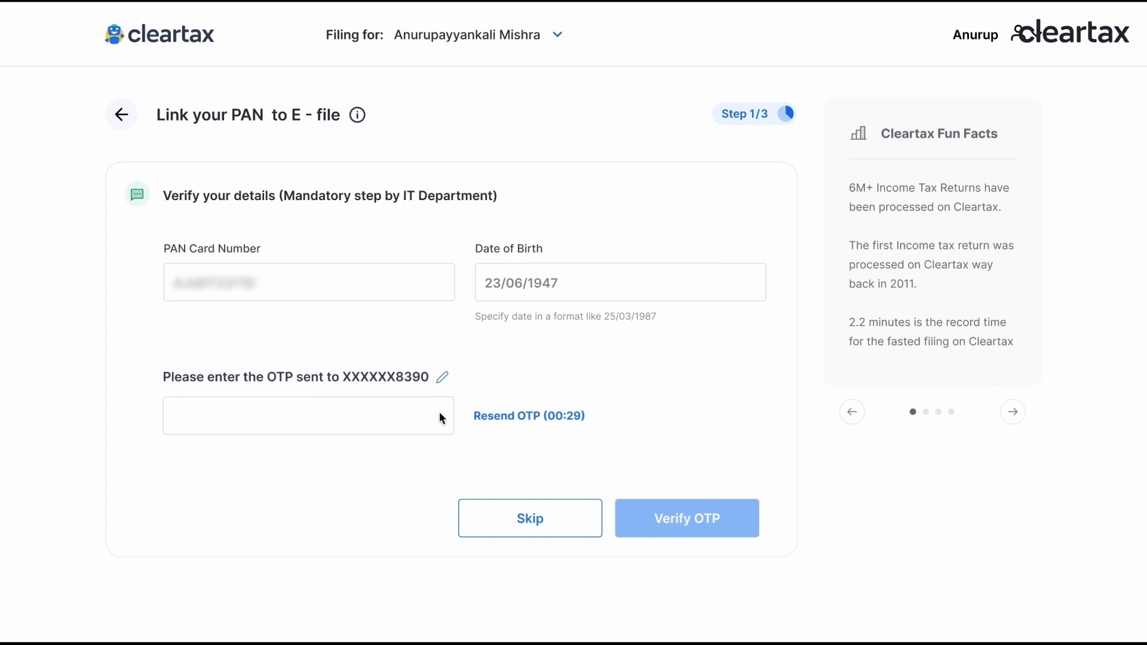
pyautogui.click(440, 412)
pyautogui.click(670, 523)
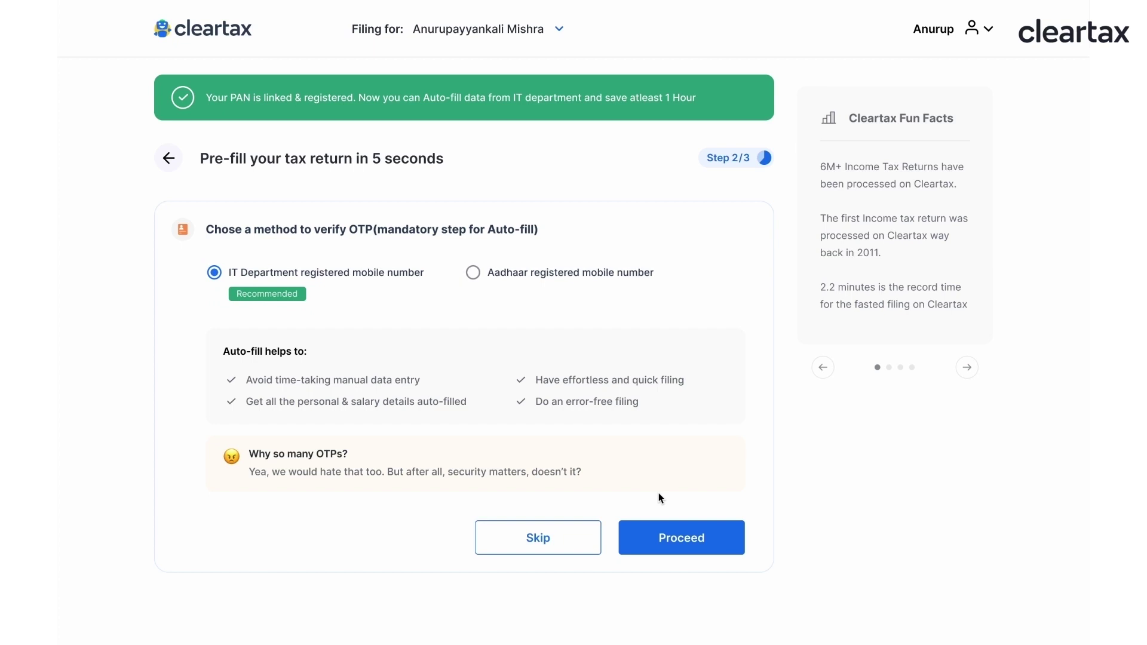
# Step: Verify the Aadhaar auto-fill OTPs so Cleartax fetches the pre-filled tax data
pyautogui.click(515, 273)
pyautogui.click(684, 538)
pyautogui.click(683, 539)
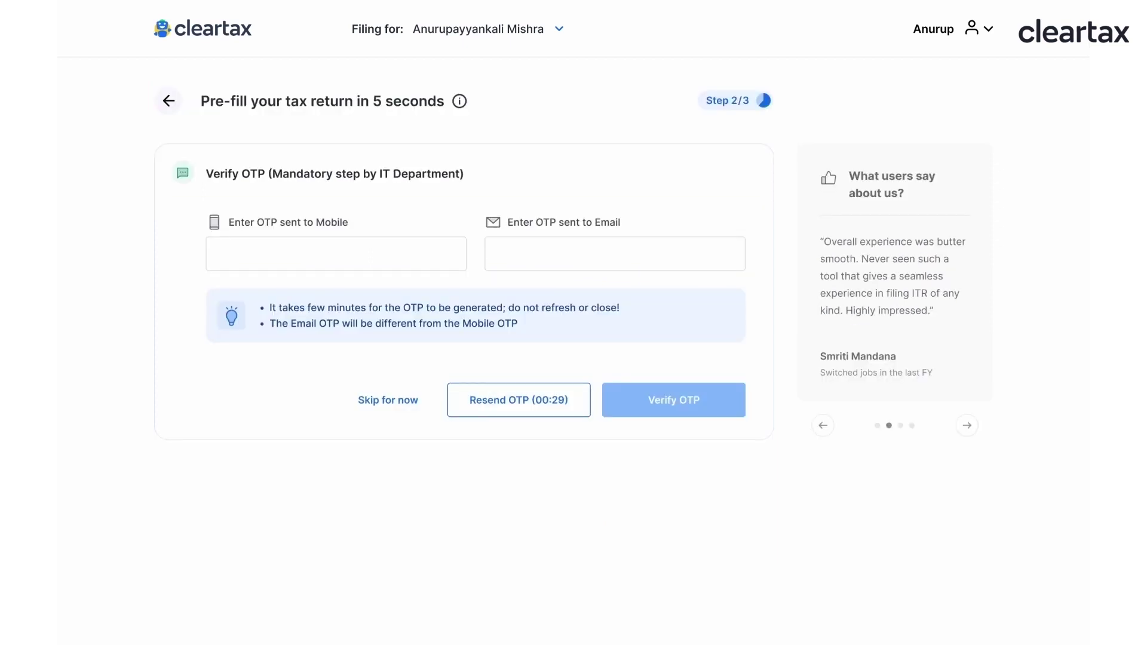
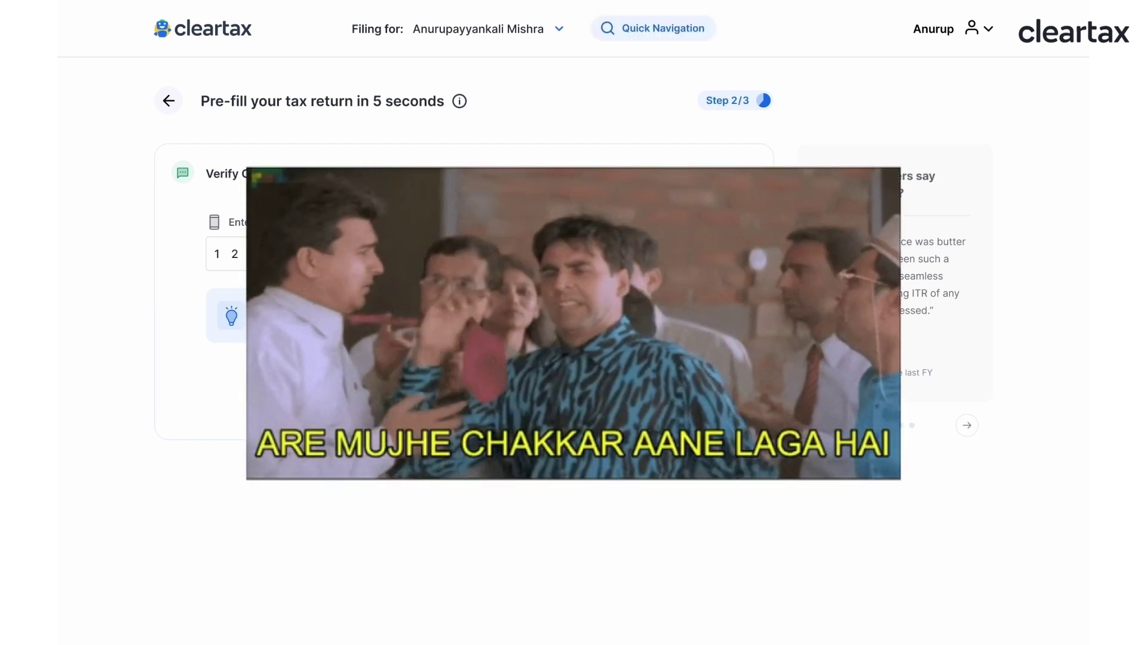
pyautogui.click(668, 407)
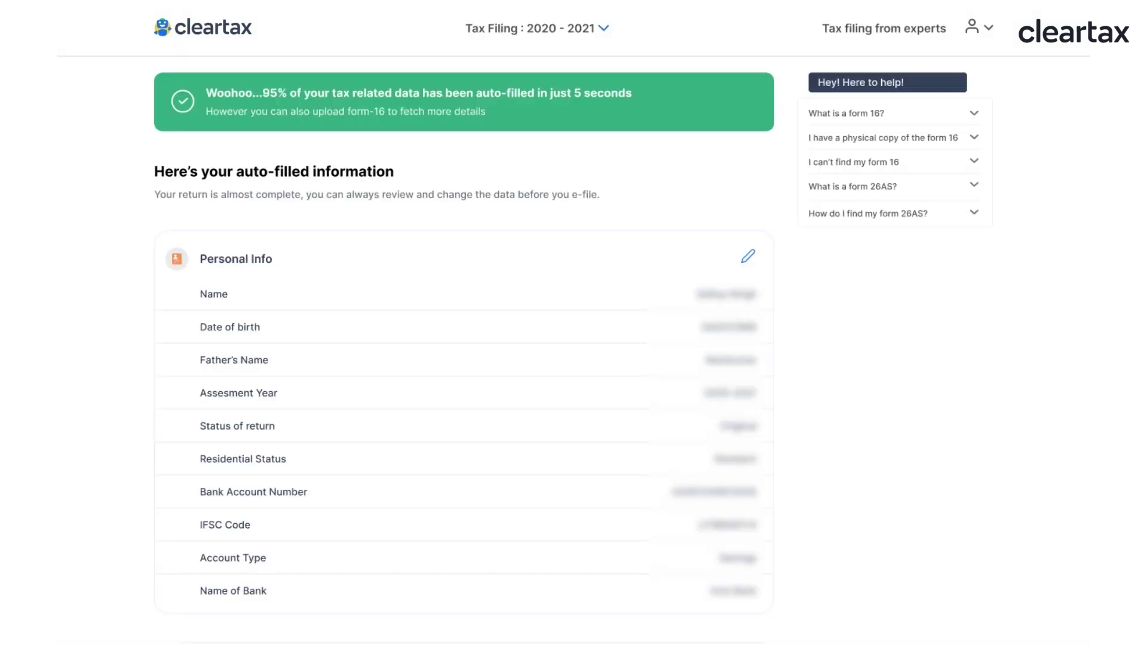
# Step: Scroll the auto-filled information and preview the Income Source, Tax Savings and Tax Summary steps
pyautogui.scroll(-5, 464, 322)
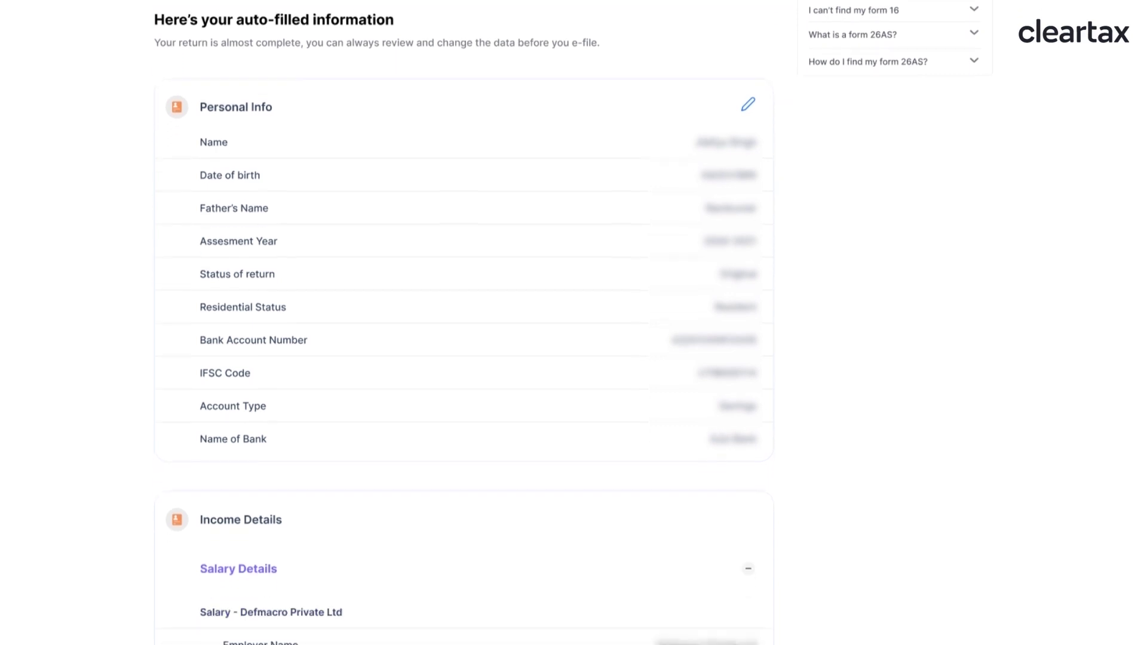
pyautogui.scroll(-12, 463, 322)
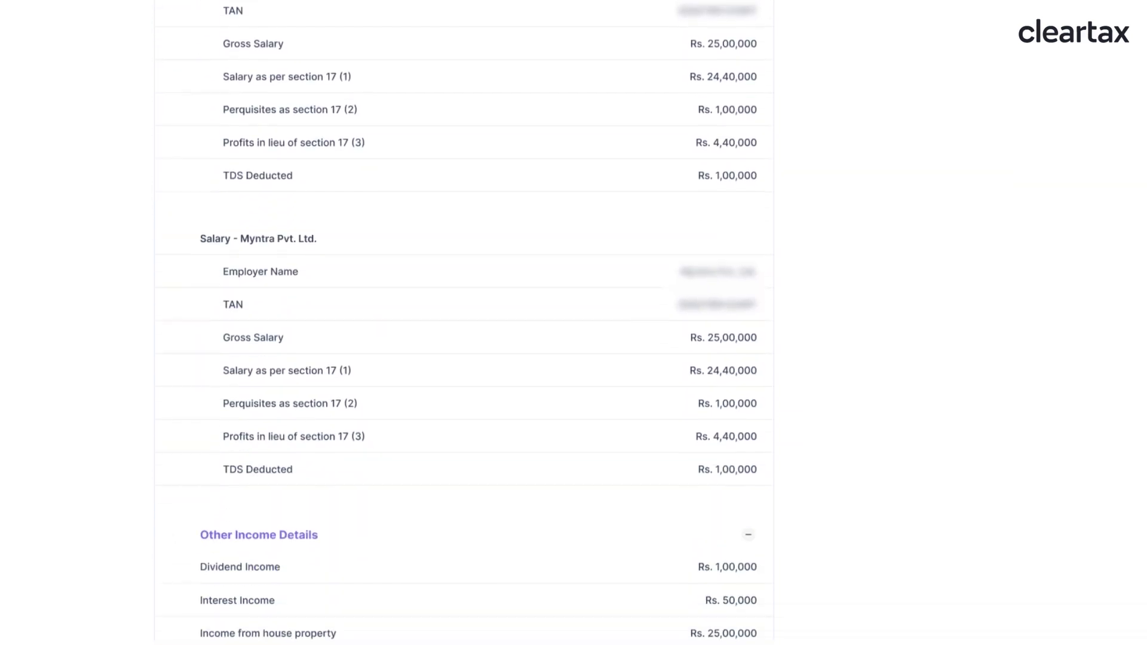
pyautogui.scroll(-12, 463, 322)
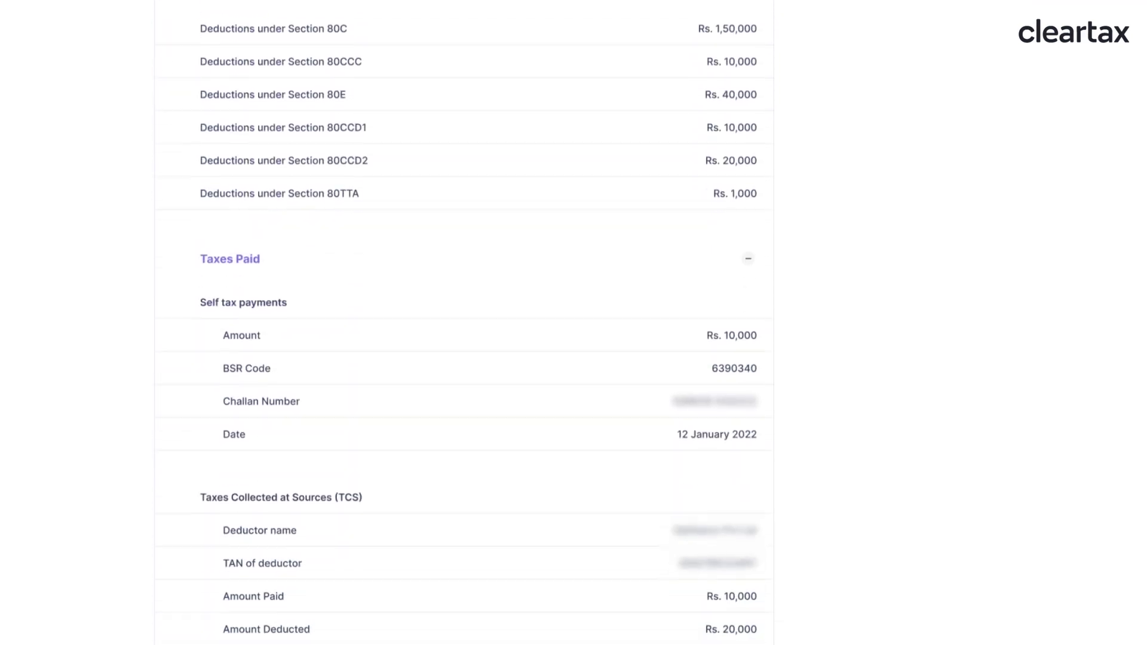
pyautogui.scroll(-4, 464, 322)
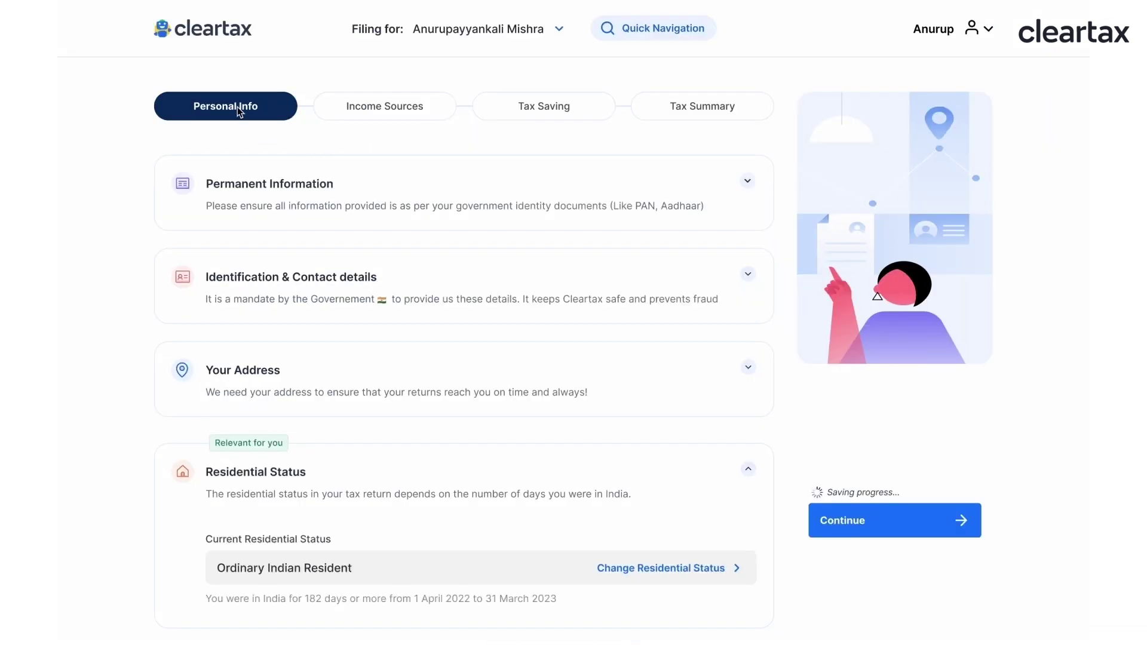
pyautogui.click(375, 114)
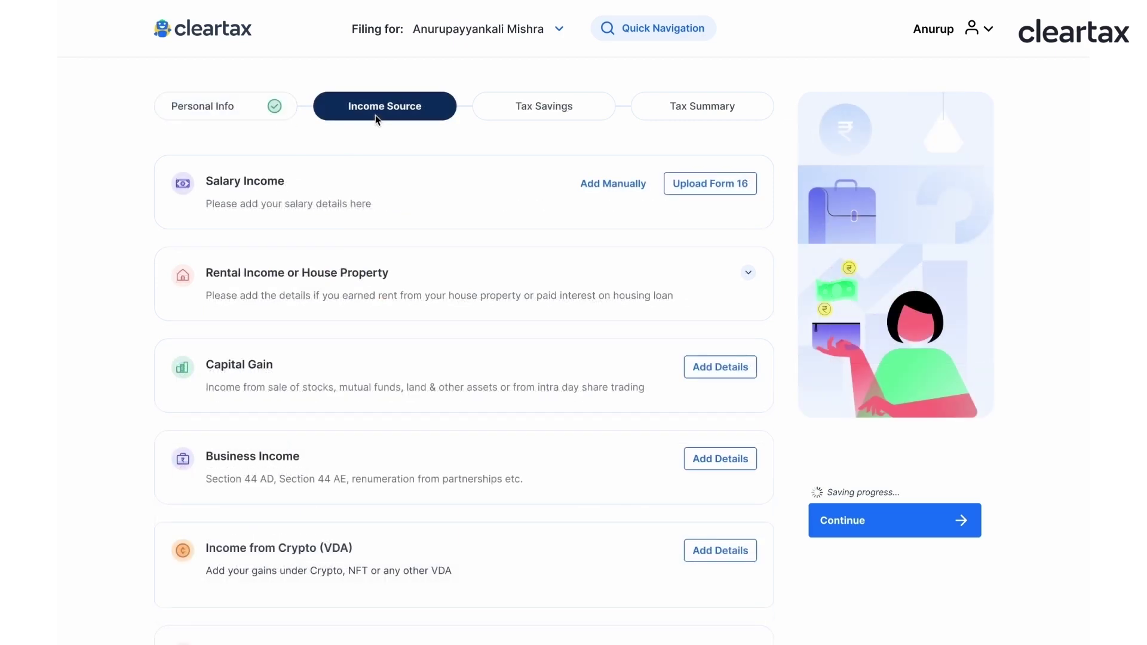
pyautogui.click(530, 115)
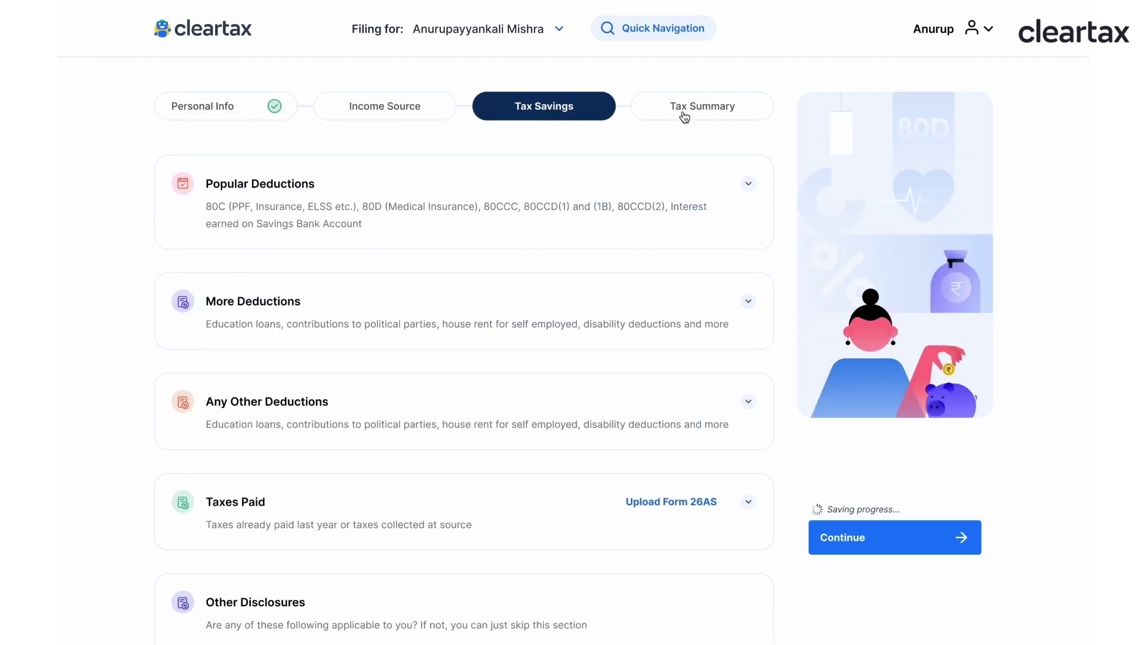
pyautogui.click(684, 117)
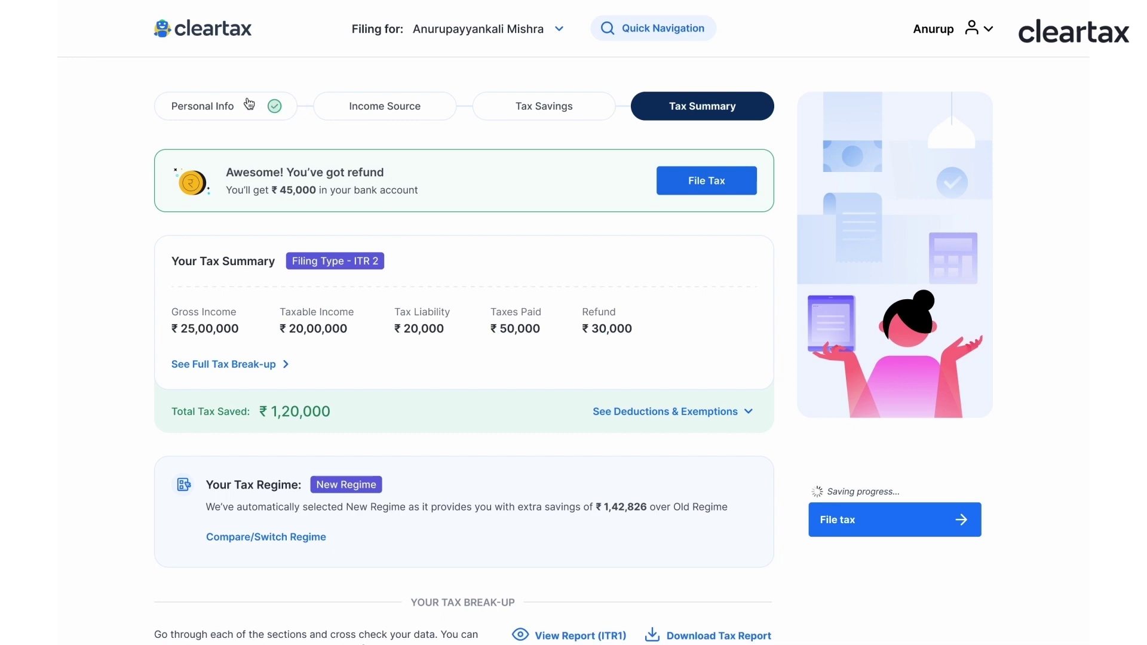
# Step: Check the expanded Permanent Information under Personal Info, then go to Income Sources
pyautogui.click(249, 105)
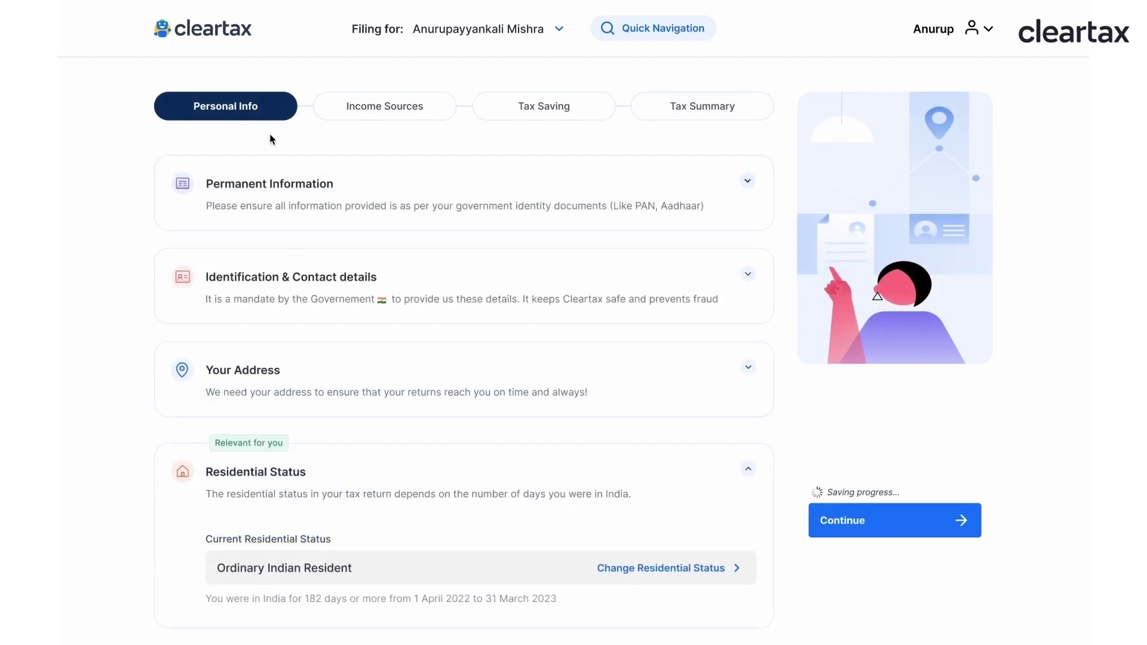
pyautogui.click(548, 210)
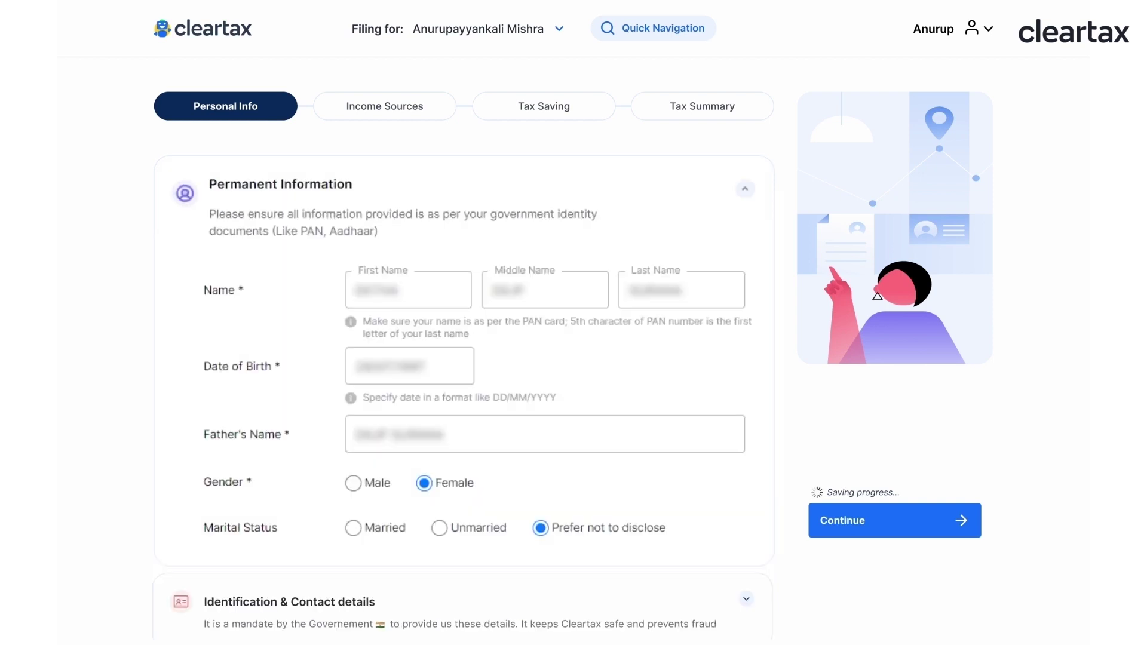
pyautogui.scroll(-4, 463, 347)
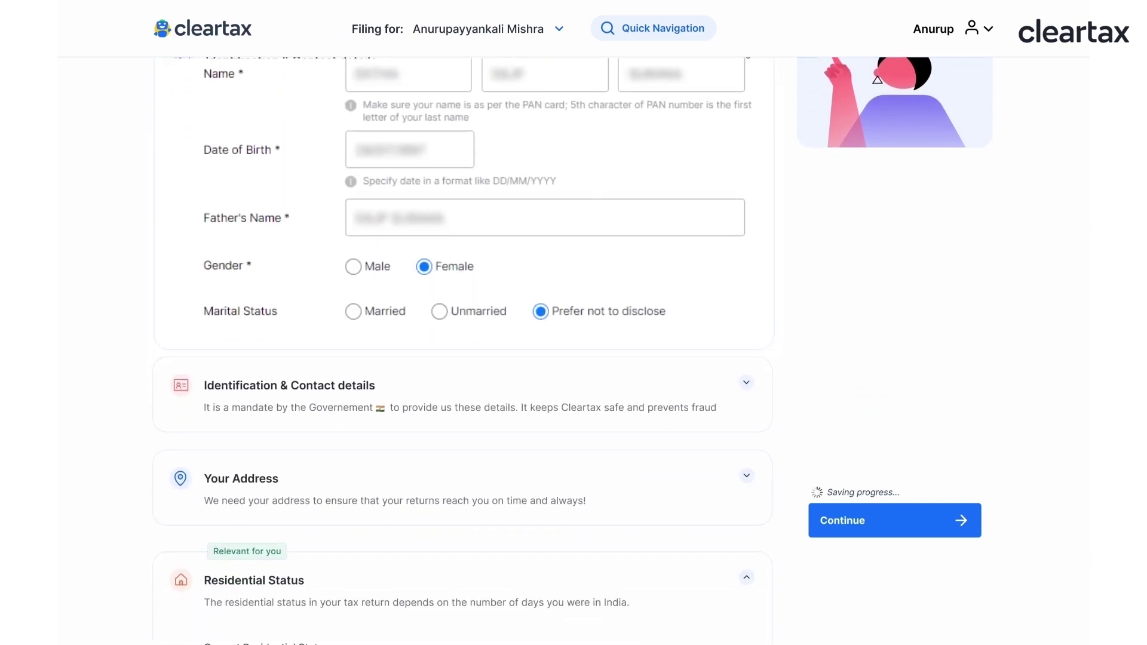
pyautogui.scroll(4, 463, 347)
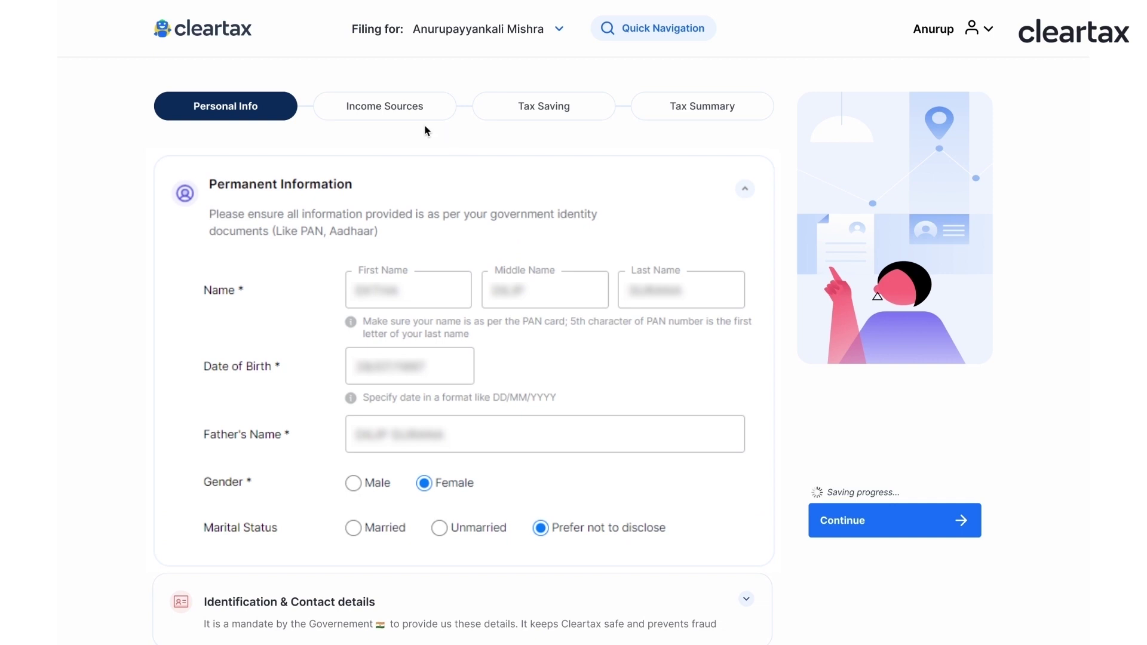
pyautogui.click(408, 117)
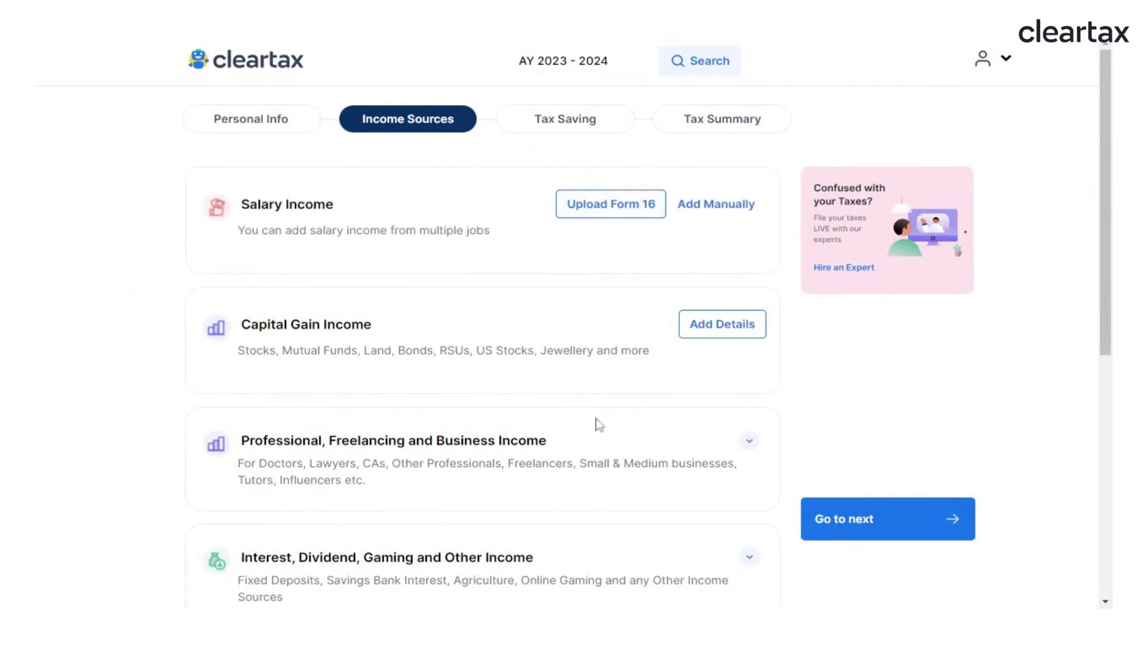
# Step: Browse the income categories, checking Interest, Dividend, Gaming and Other Income, then open Capital Gains
pyautogui.scroll(-3, 598, 423)
pyautogui.scroll(-2, 600, 425)
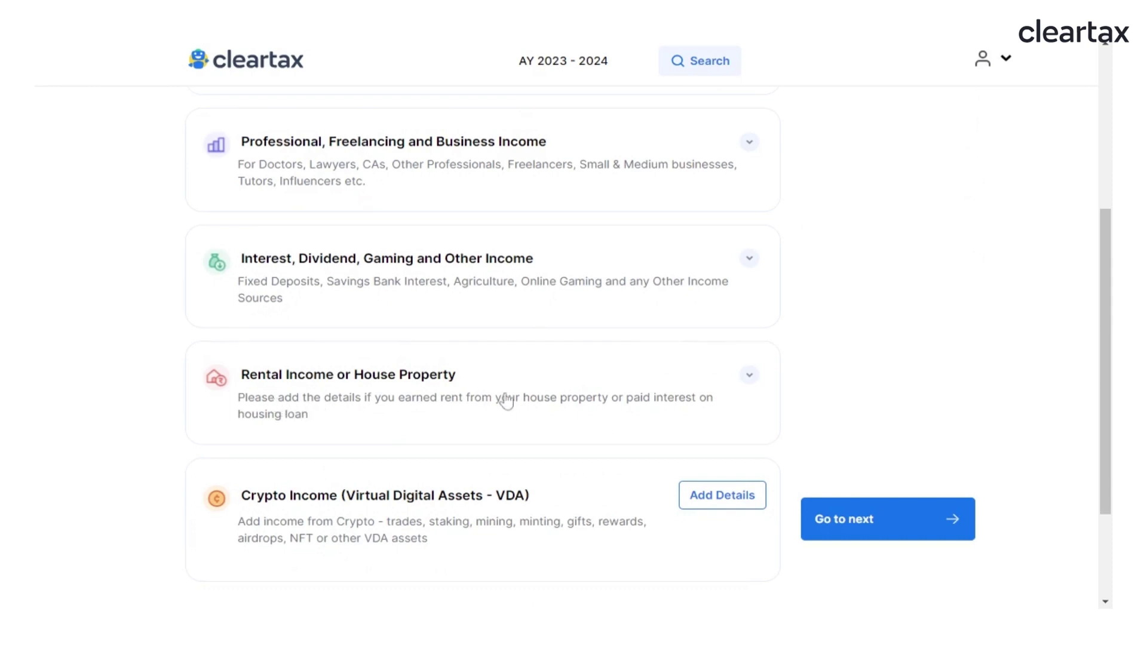
pyautogui.scroll(-1, 657, 269)
pyautogui.click(741, 190)
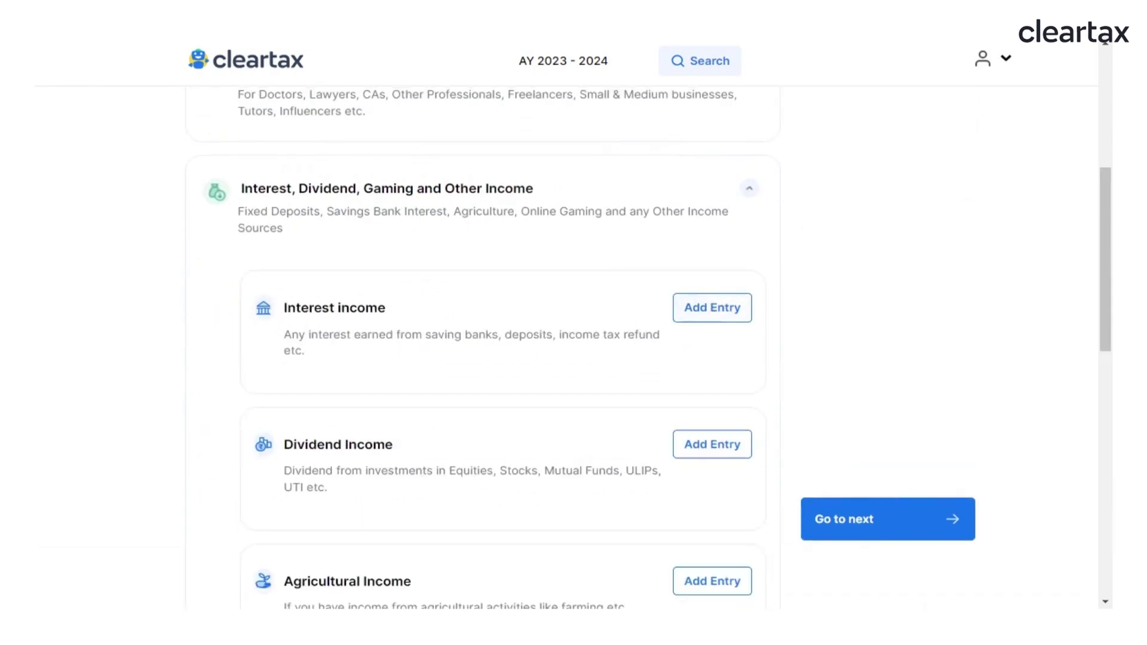
pyautogui.scroll(-2, 656, 347)
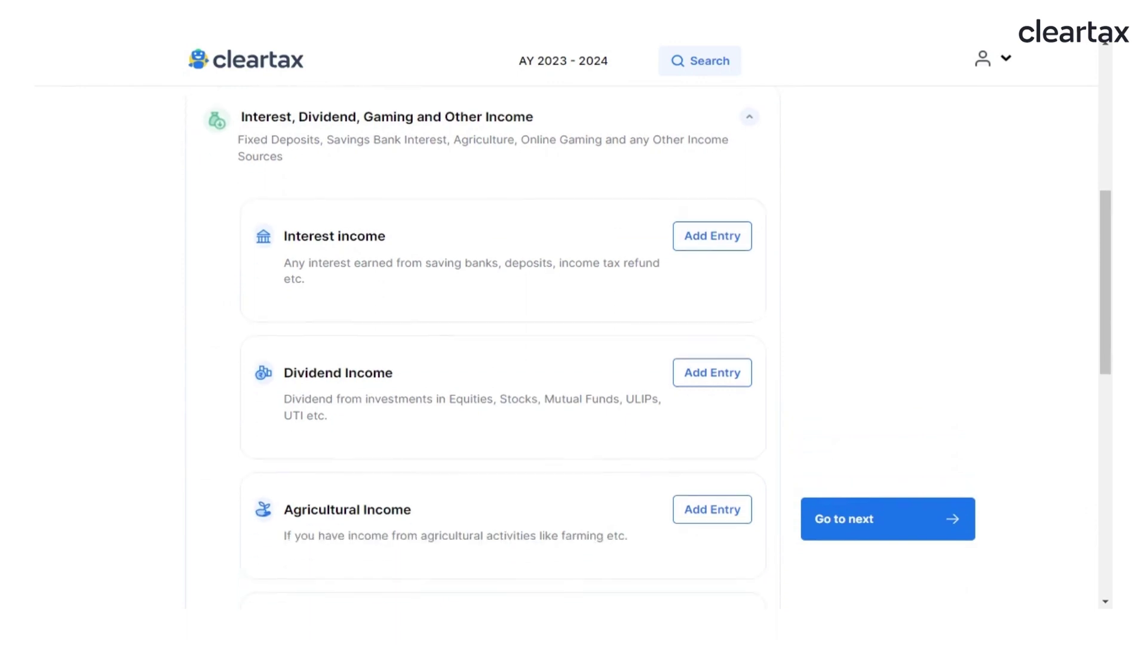
pyautogui.scroll(-1, 699, 321)
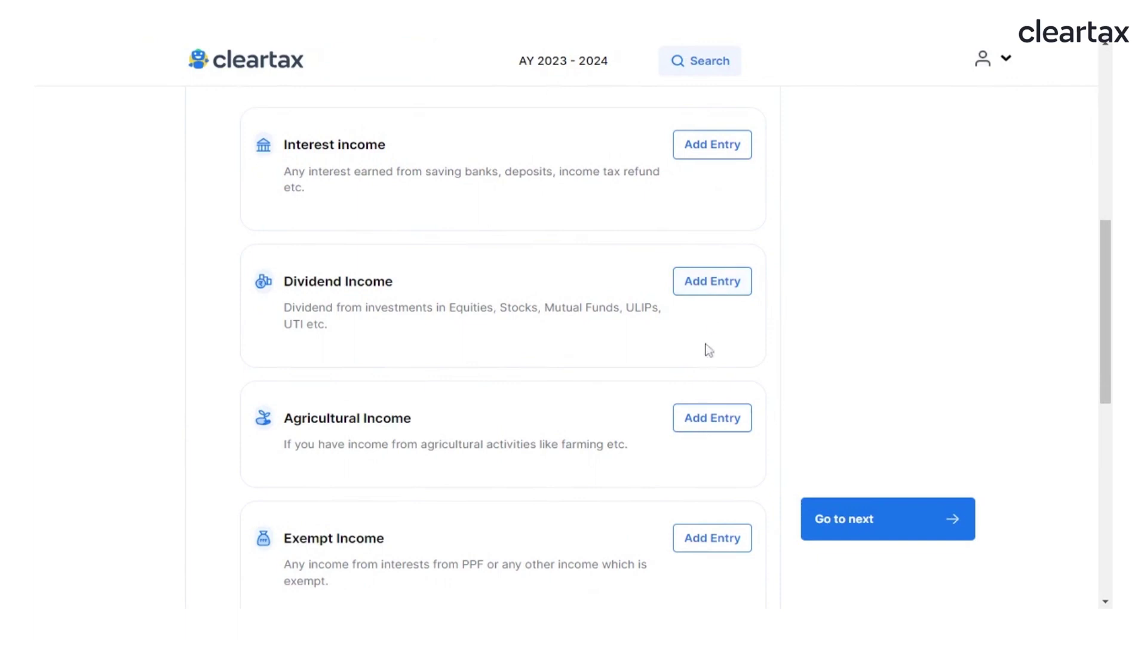
pyautogui.scroll(-1, 709, 351)
pyautogui.scroll(4, 708, 351)
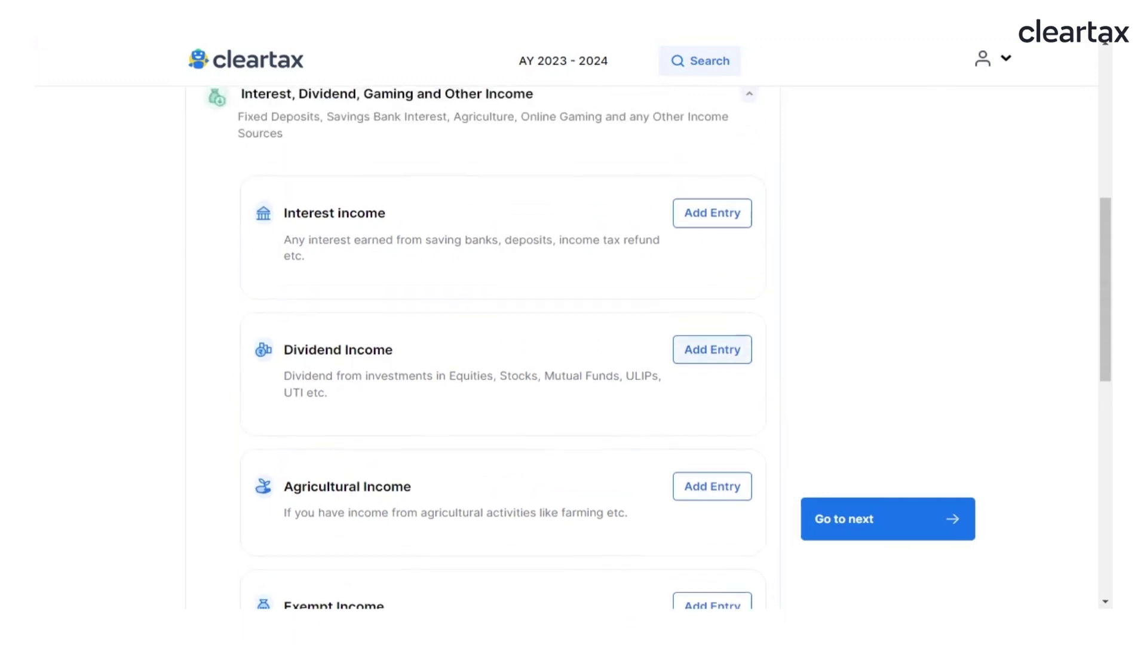
pyautogui.click(739, 232)
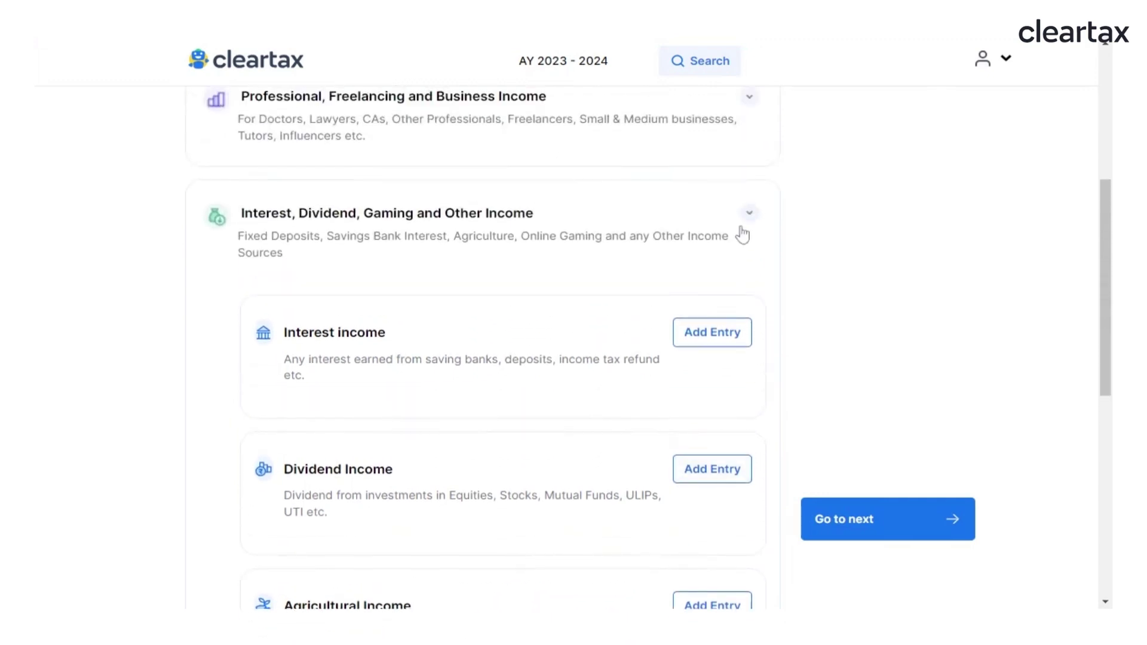
pyautogui.scroll(6, 739, 233)
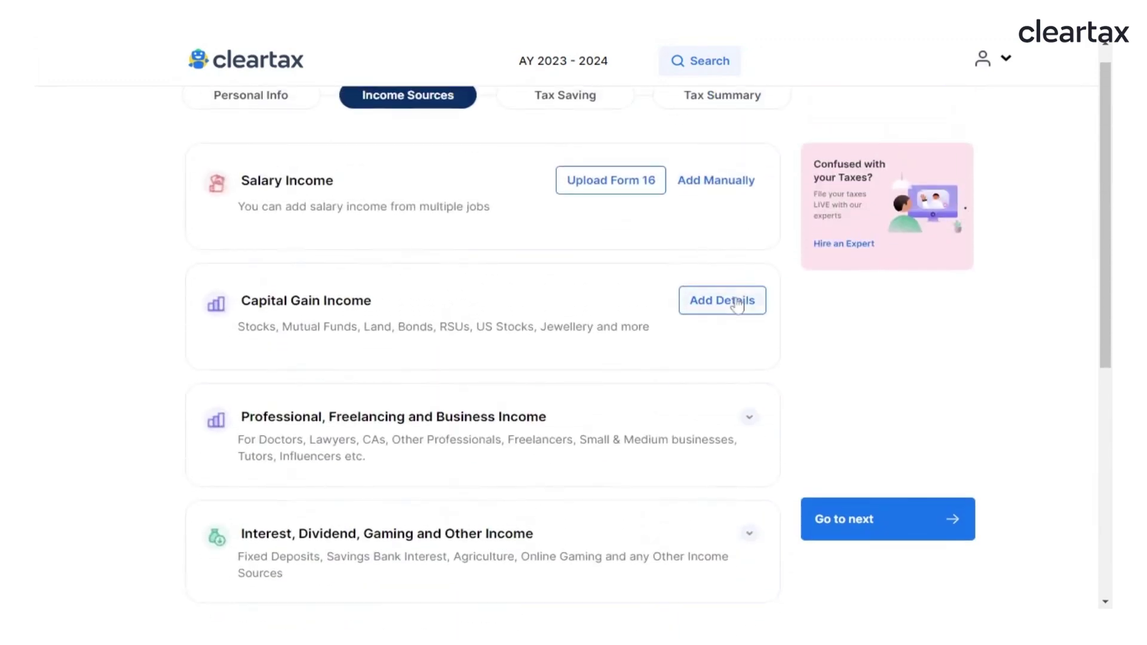
pyautogui.click(742, 302)
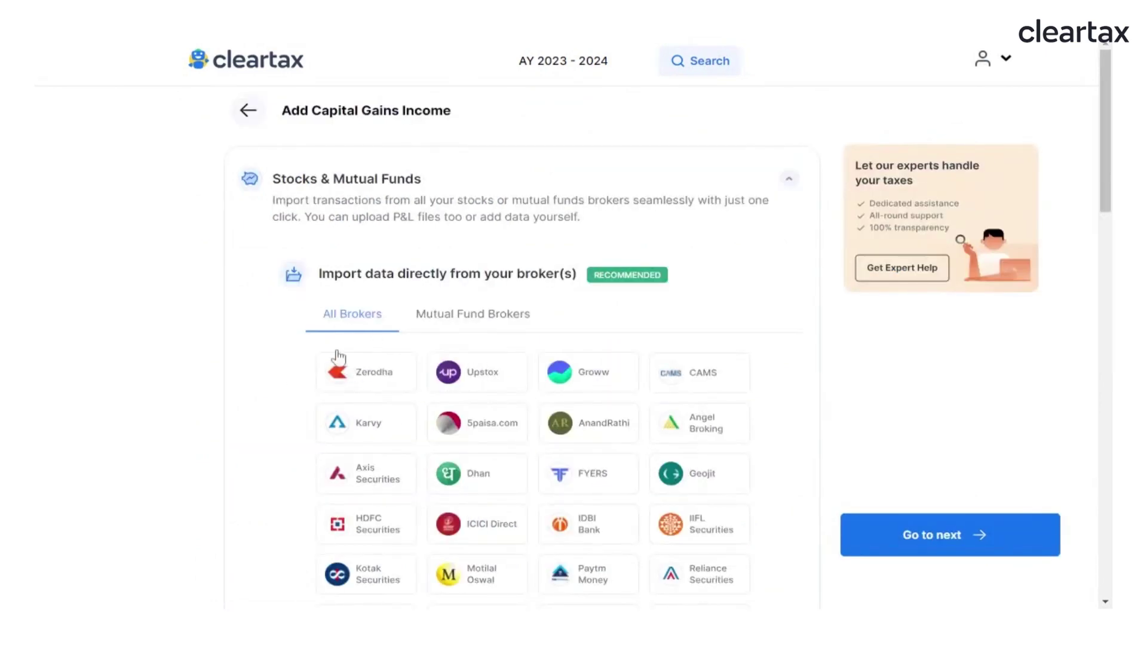
pyautogui.click(449, 330)
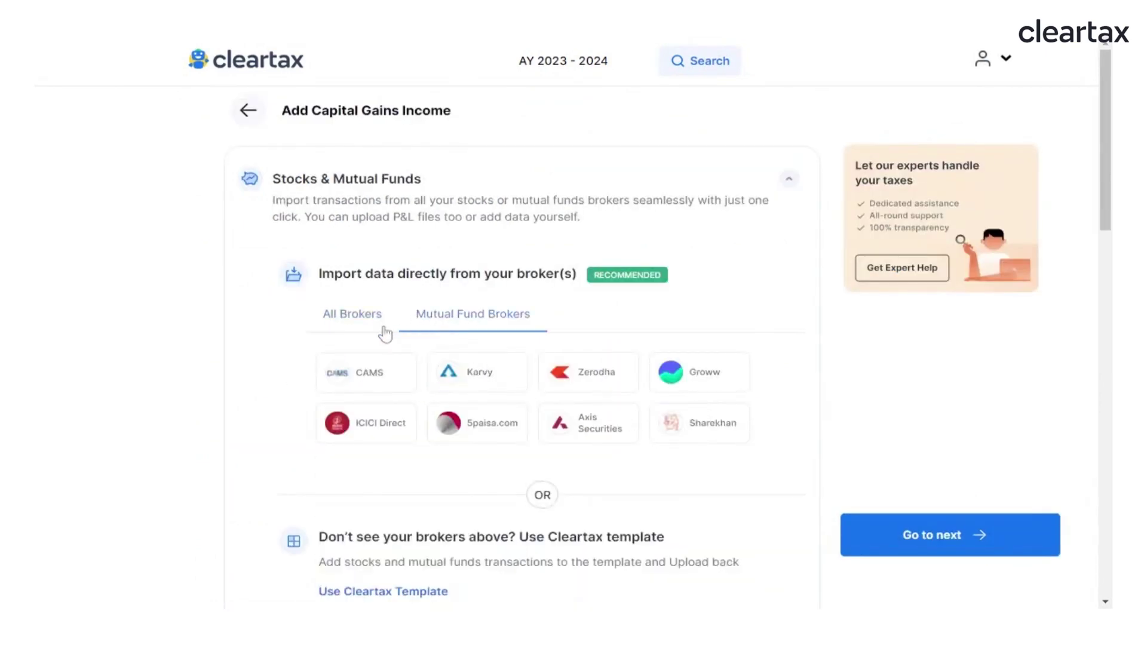
pyautogui.click(382, 331)
pyautogui.scroll(-9, 382, 331)
pyautogui.scroll(-5, 383, 332)
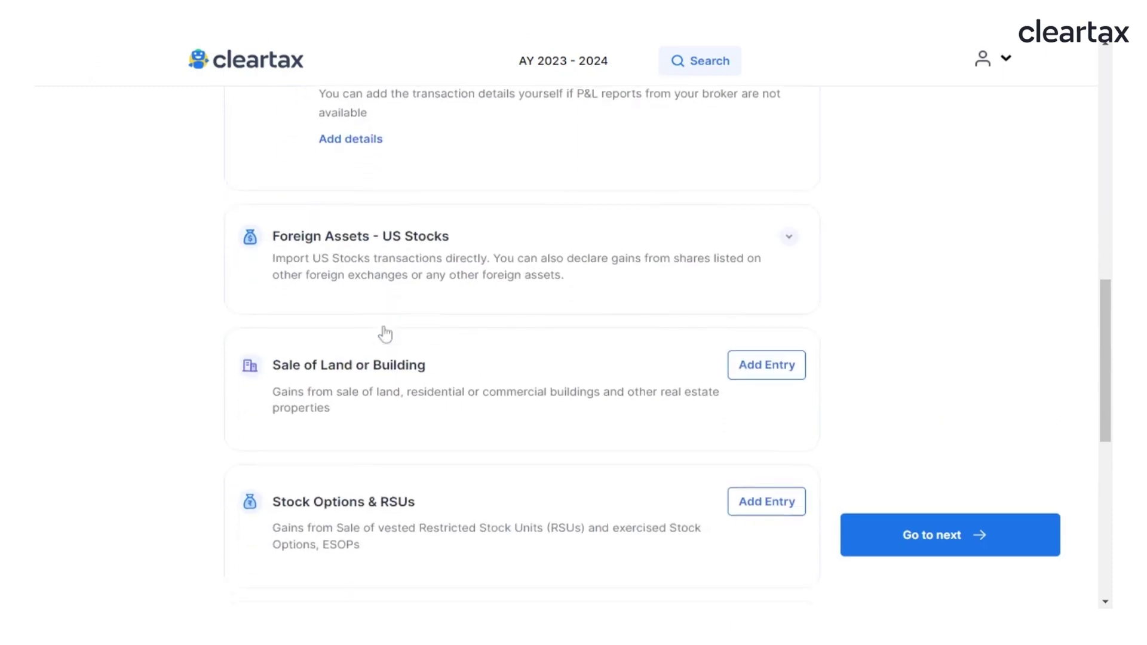
pyautogui.scroll(-3, 399, 330)
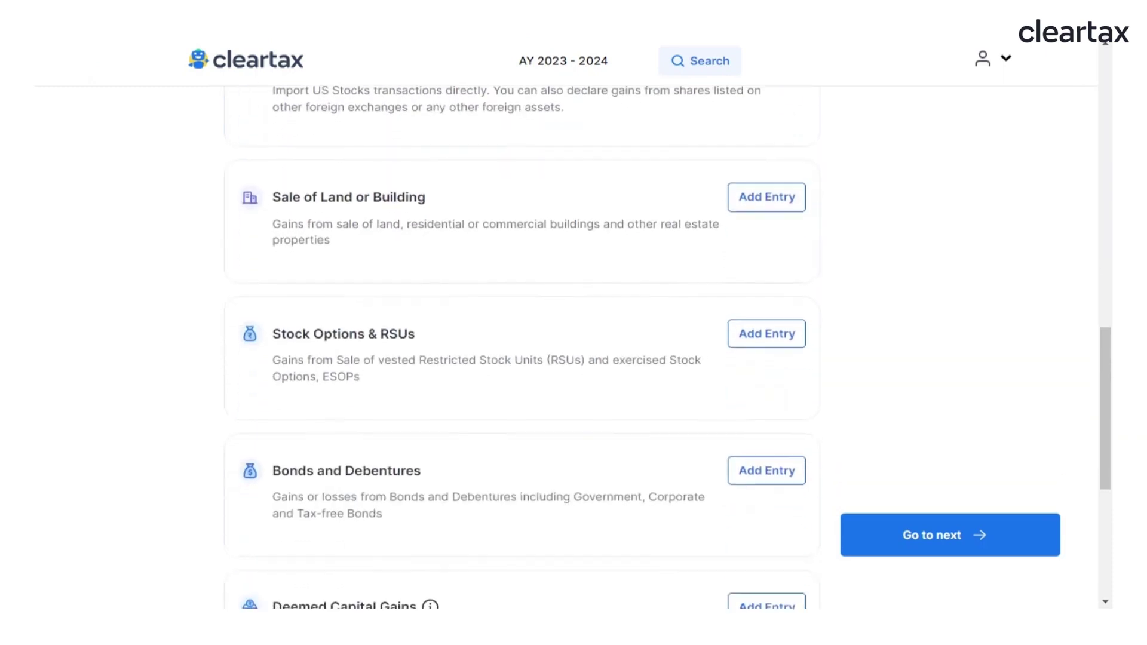
pyautogui.scroll(-2, 425, 263)
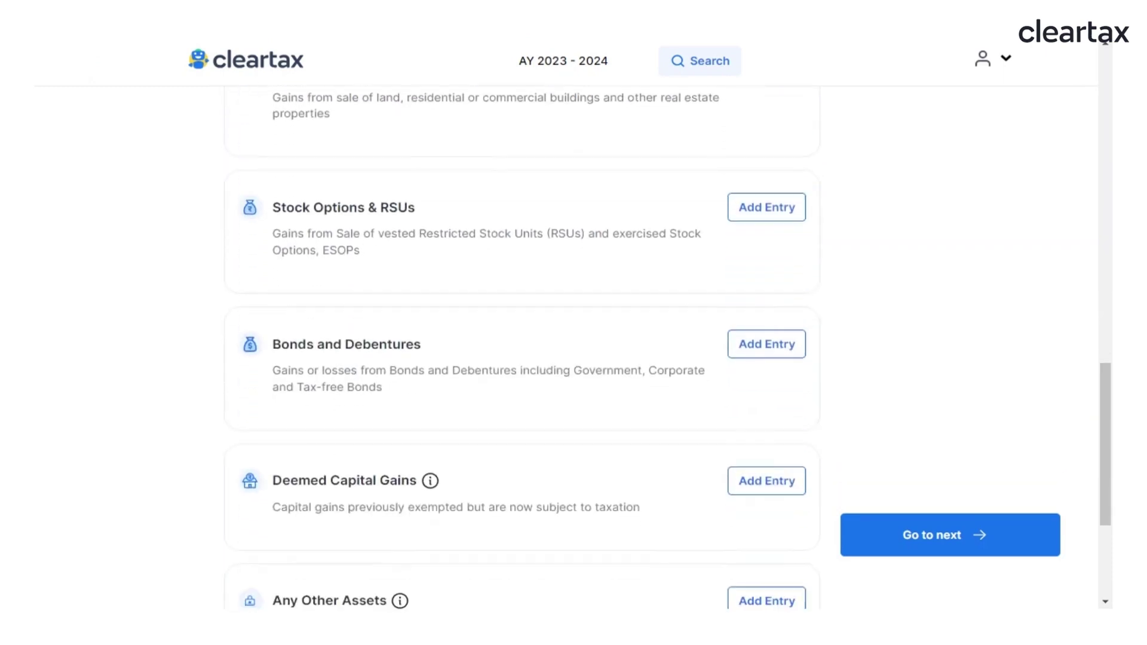
pyautogui.scroll(-3, 430, 389)
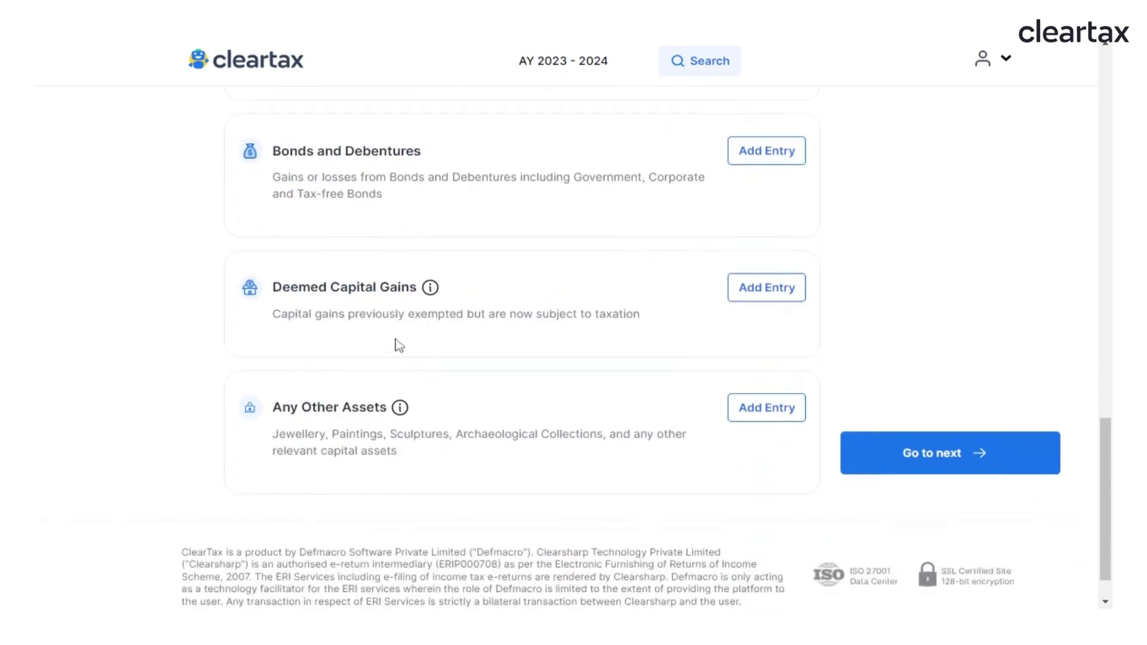
pyautogui.scroll(20, 512, 411)
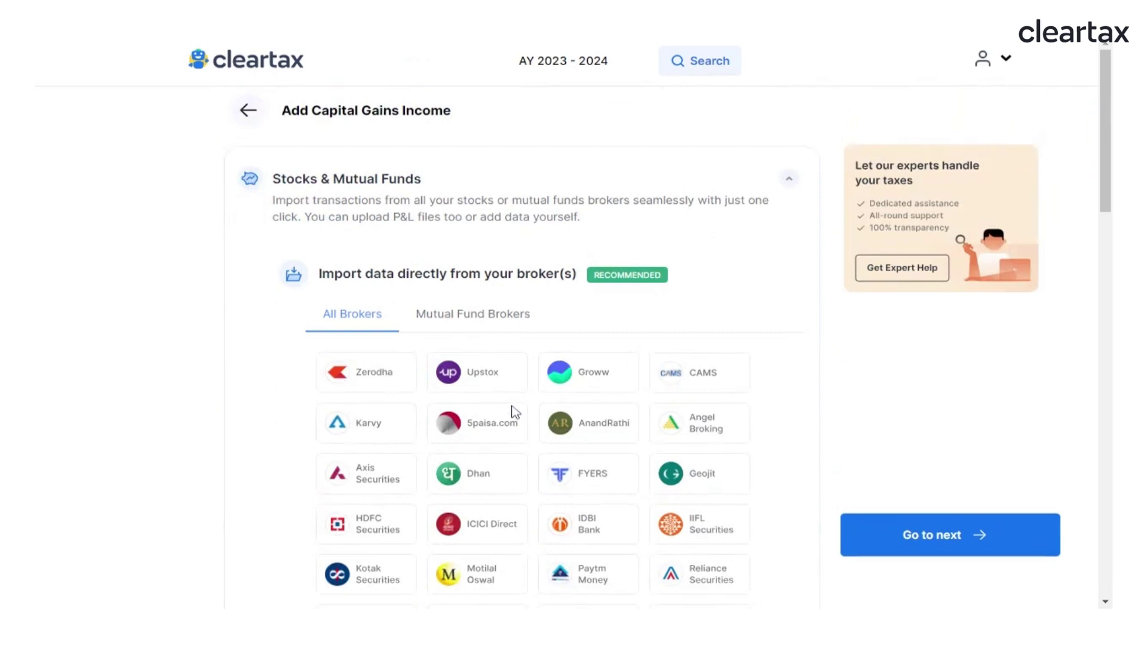
pyautogui.click(249, 111)
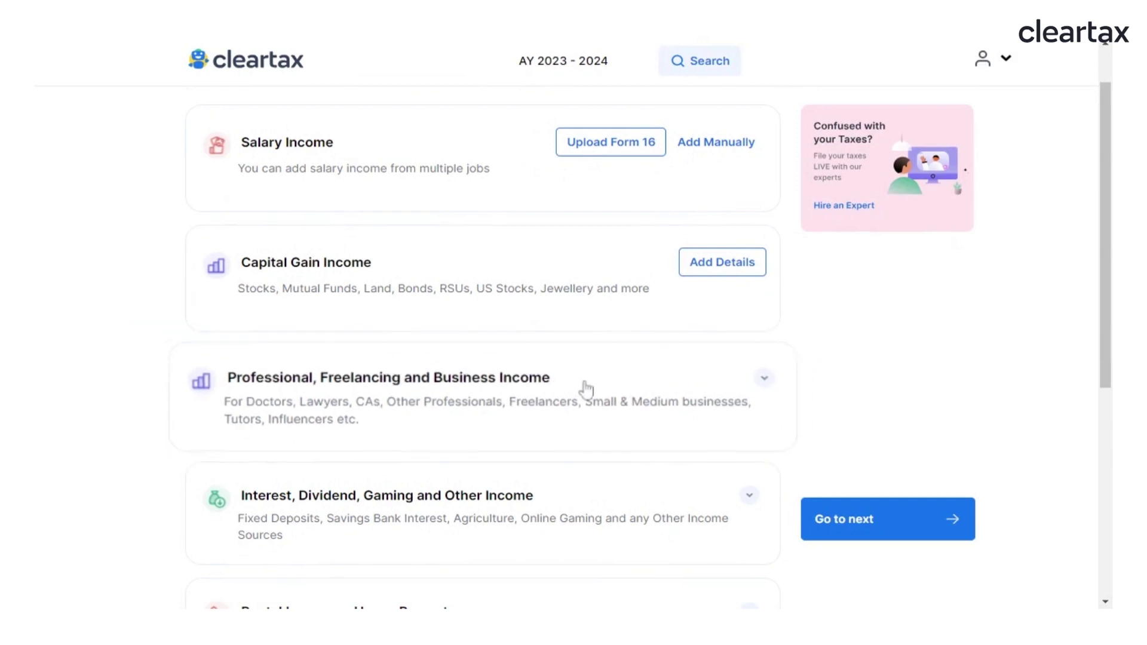
# Step: Add a 44ADA entry with code 14001, trade name 'Zeronics Pvt Ltd', description 'Software development'
pyautogui.click(743, 384)
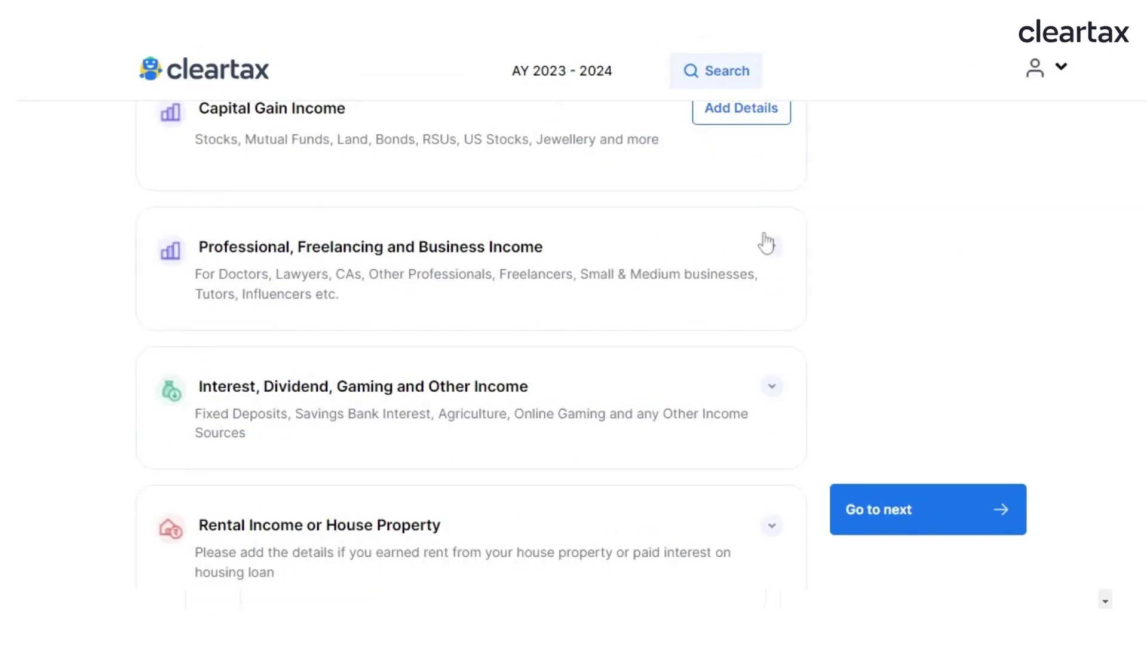
pyautogui.click(769, 252)
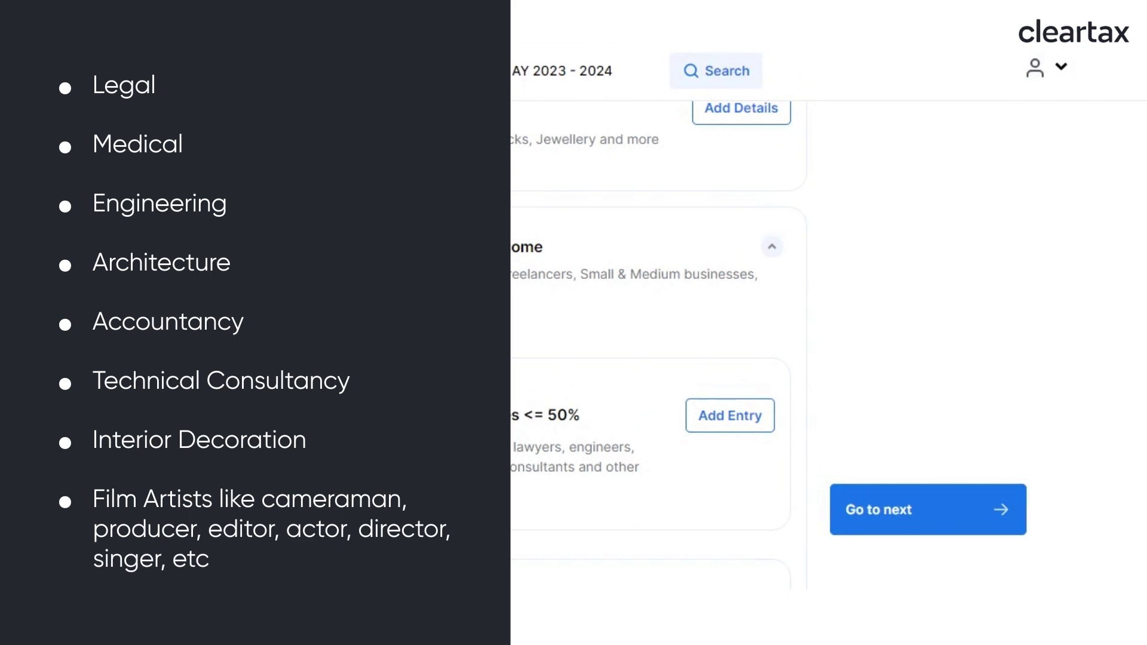
pyautogui.click(744, 344)
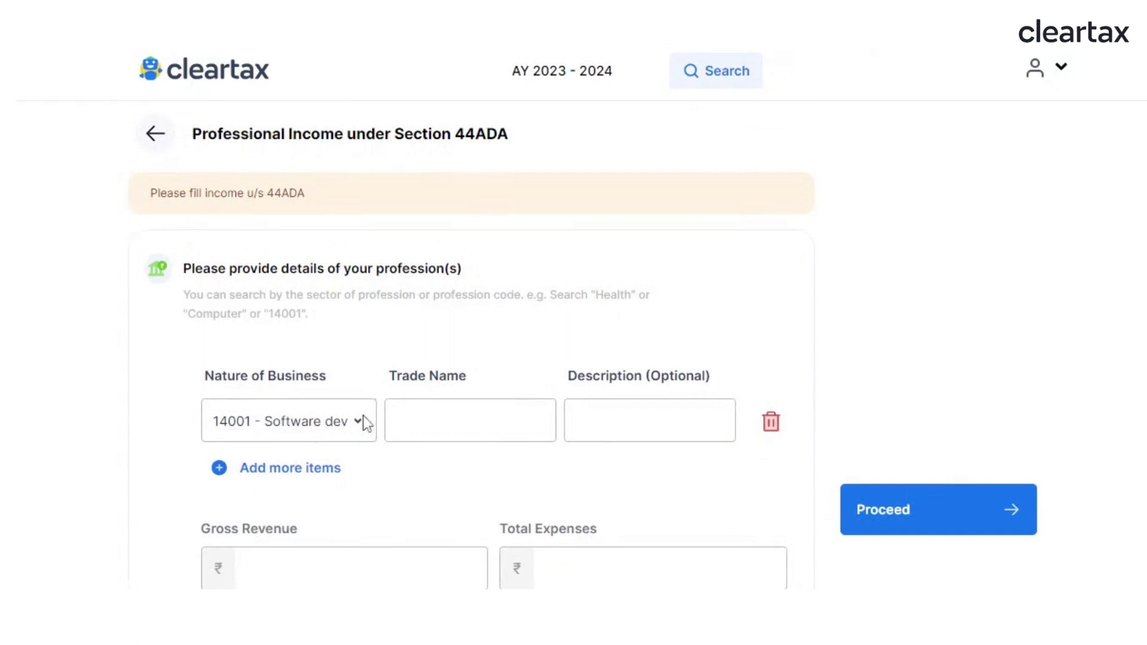
pyautogui.click(364, 423)
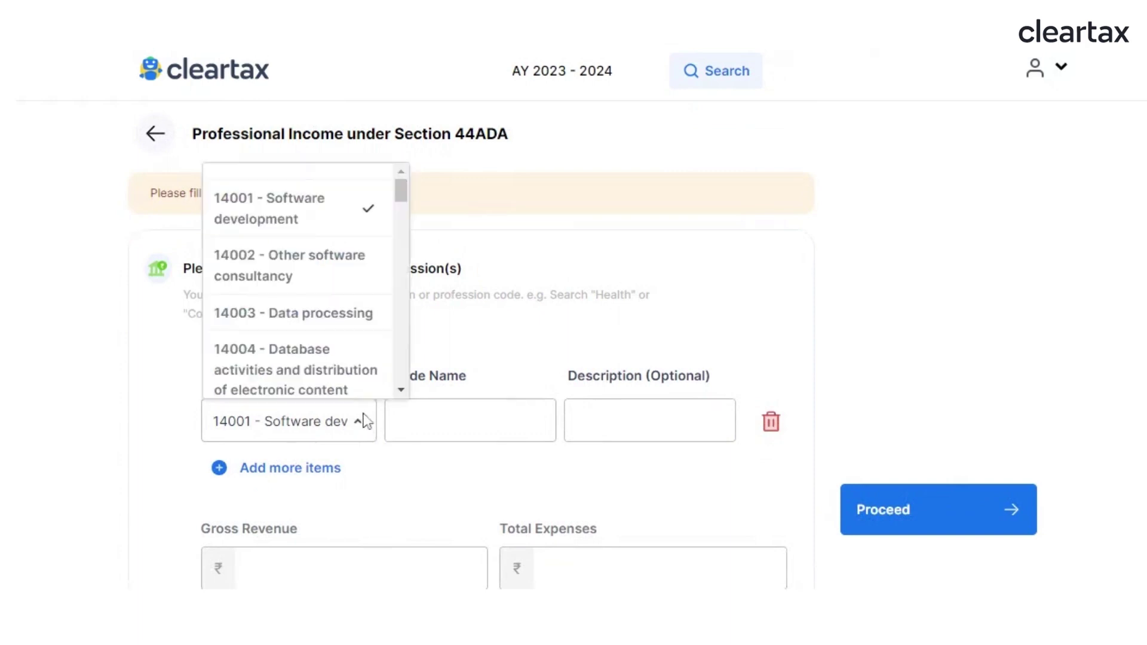
pyautogui.click(337, 224)
pyautogui.press('Tab')
pyautogui.write('Zeronics p')
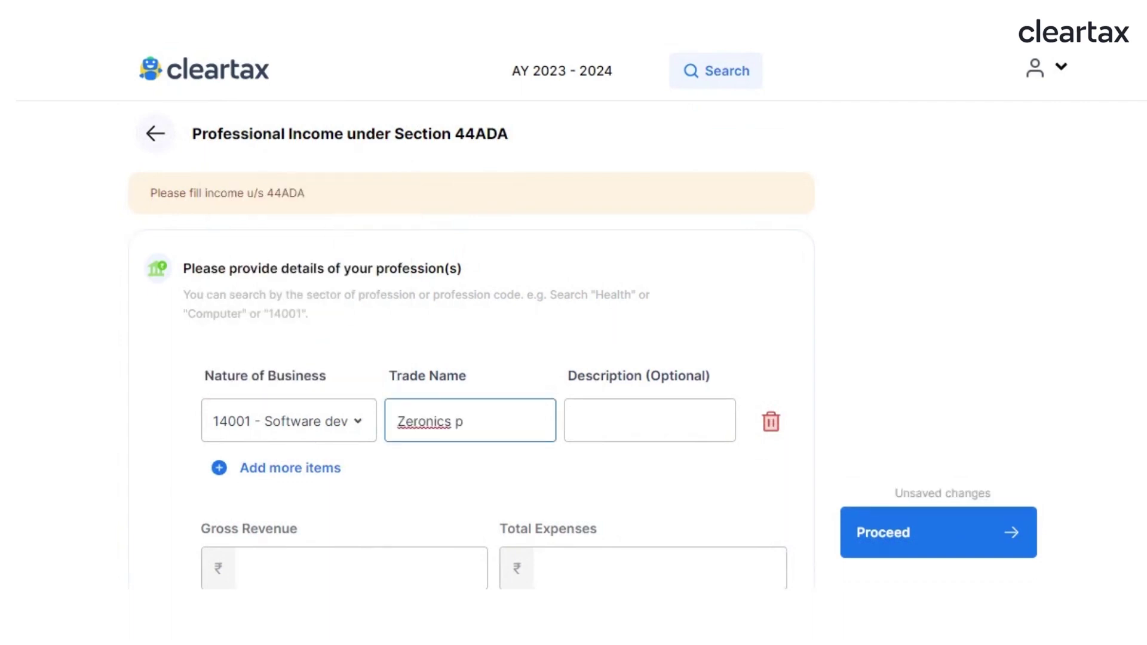
pyautogui.press('BackSpace')
pyautogui.write('Pvt Ltd')
pyautogui.press('Tab')
pyautogui.write('Software development')
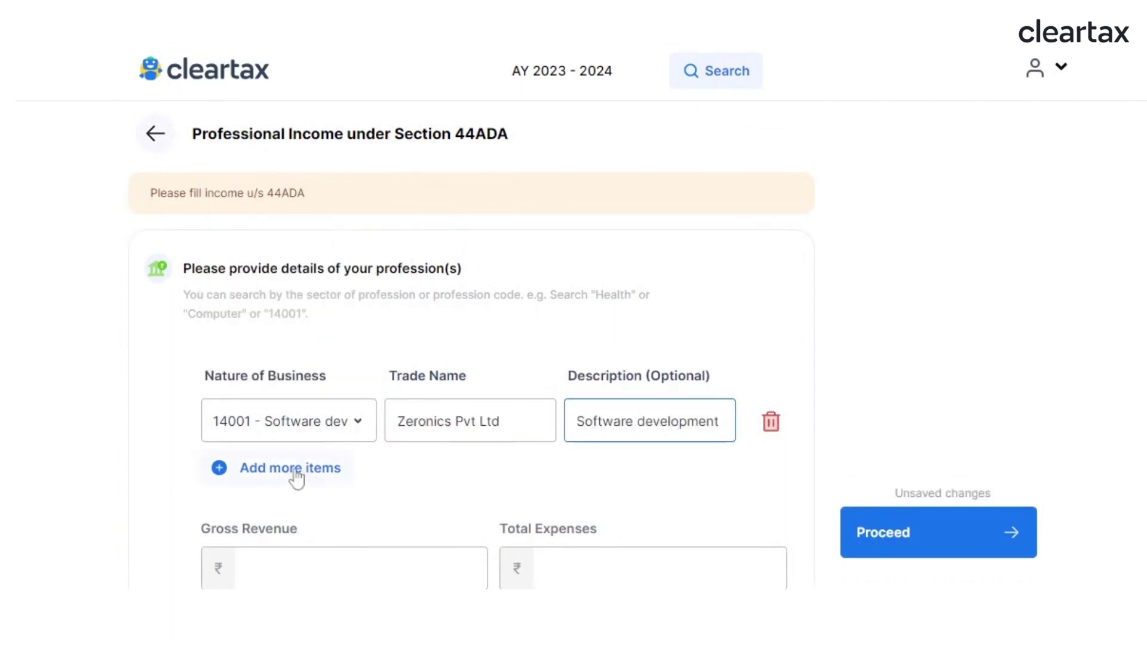
# Step: Add a second profession with code 16005, trade name Zeronics Pvt Ltd, description 'Technical Consultancy'
pyautogui.click(286, 467)
pyautogui.click(287, 473)
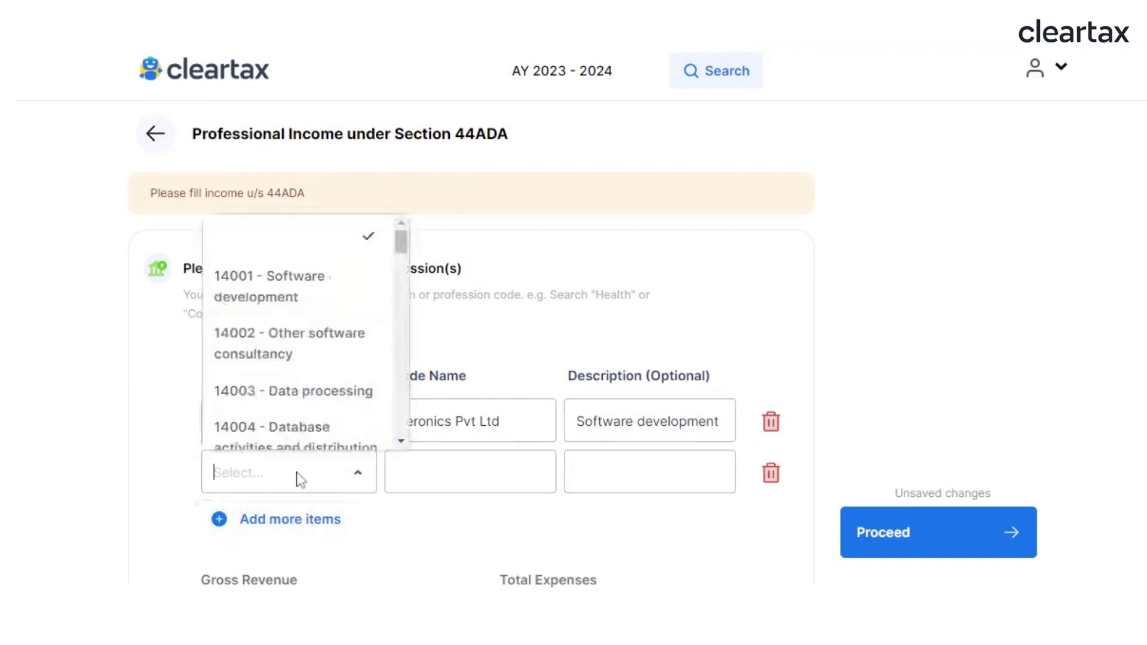
pyautogui.scroll(-6, 331, 429)
pyautogui.scroll(-4, 330, 428)
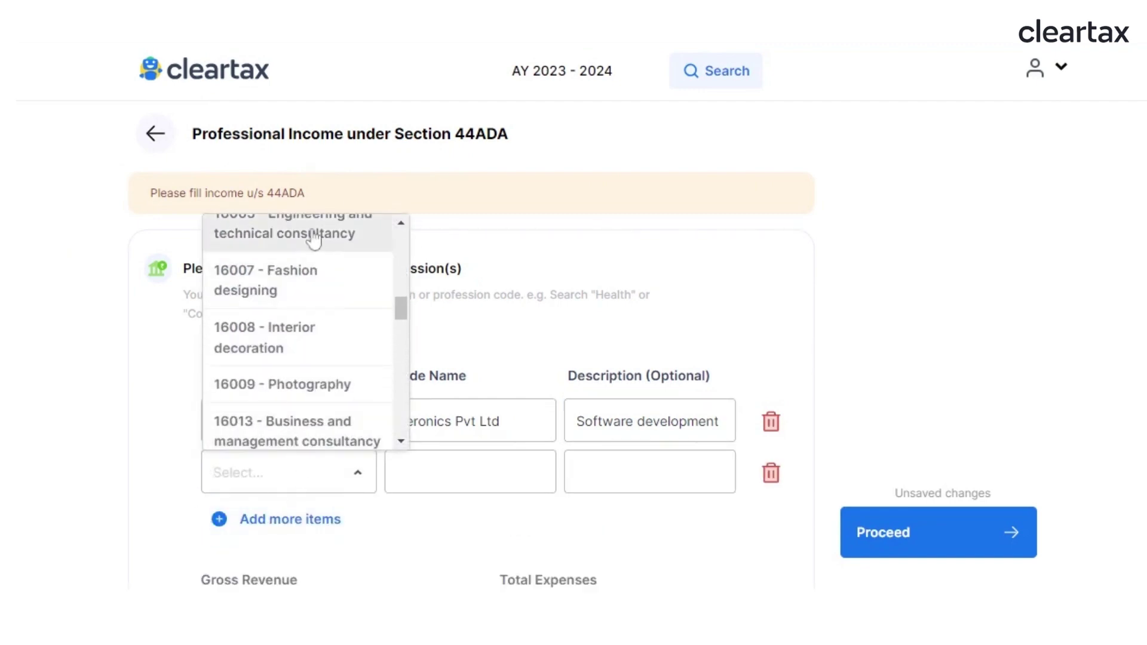
pyautogui.click(287, 223)
pyautogui.press('Down')
pyautogui.press('Return')
pyautogui.press('Tab')
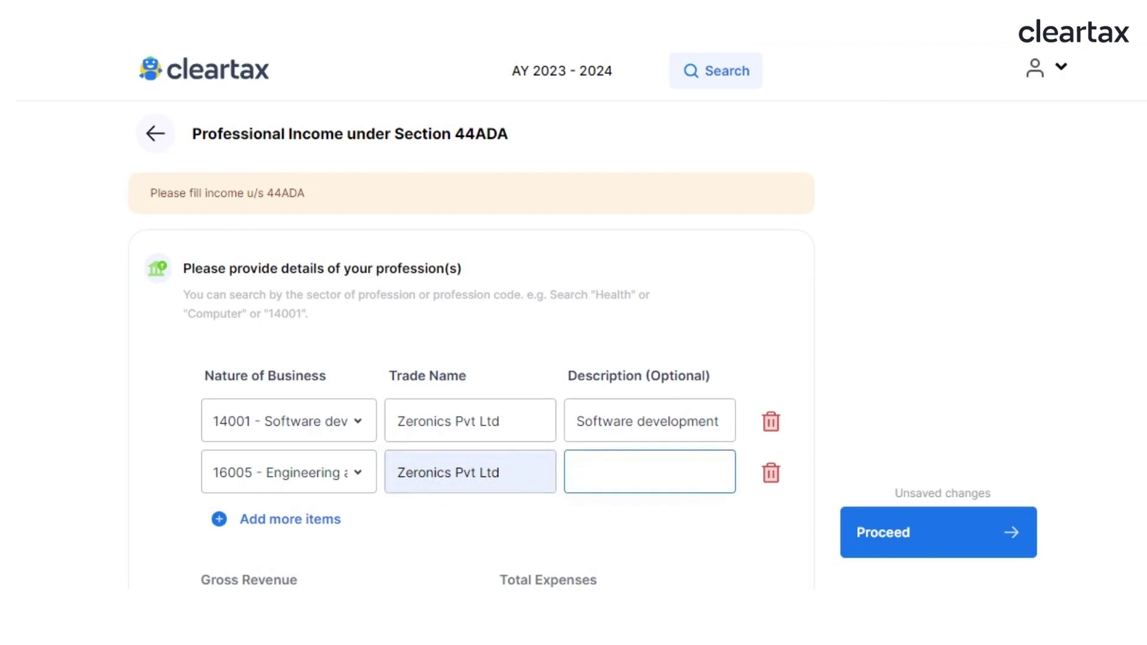
pyautogui.write('Technical Consultancy')
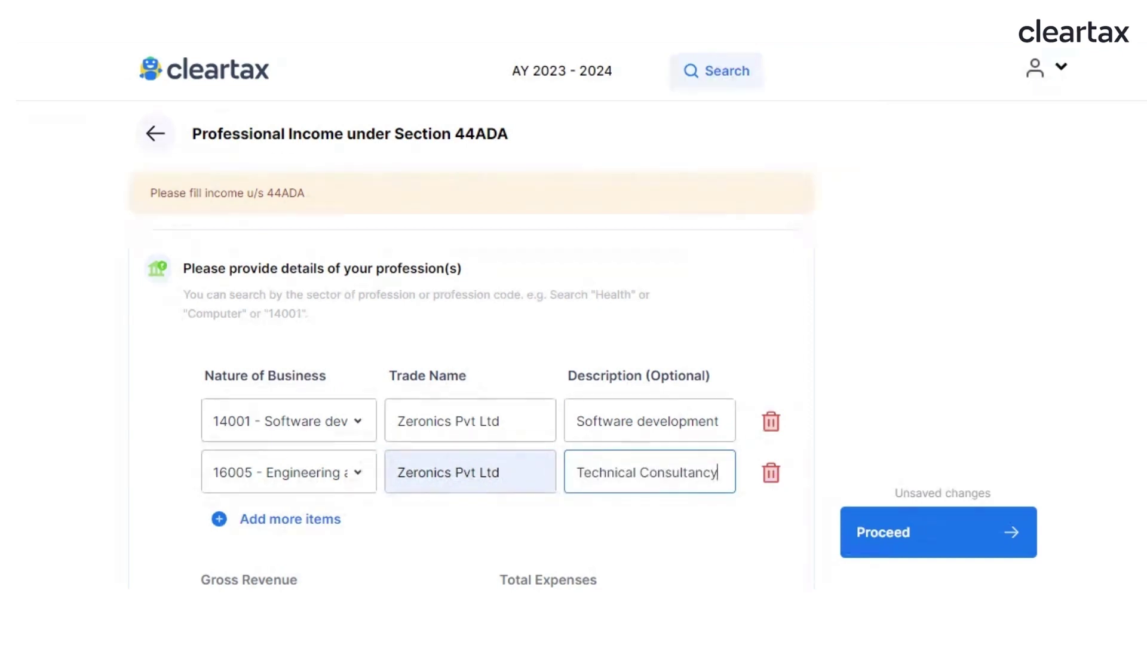
# Step: Add a spare profession row and return to the Income Sources page
pyautogui.scroll(-3, 281, 394)
pyautogui.click(280, 394)
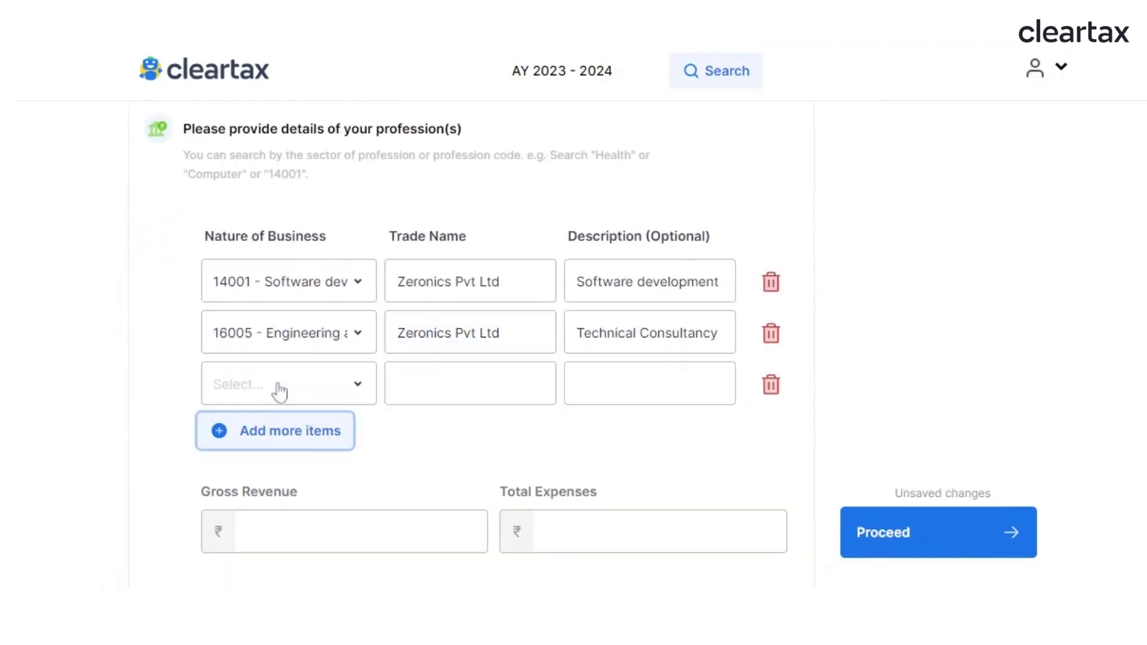
pyautogui.scroll(3, 619, 448)
pyautogui.click(154, 130)
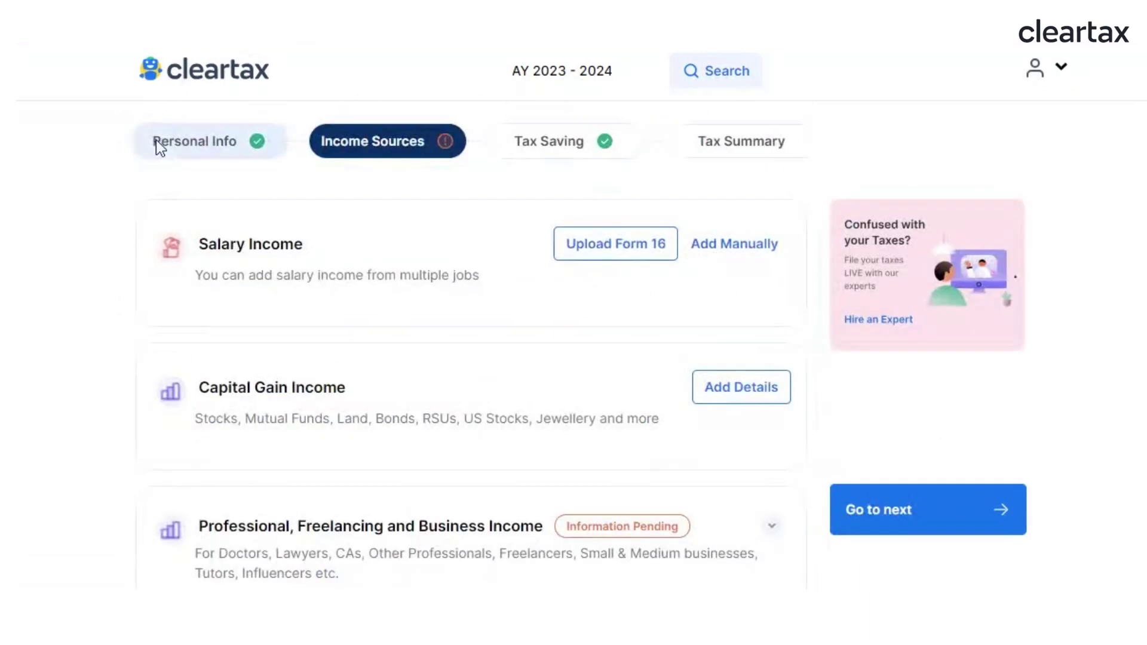
# Step: Expand Professional, Freelancing and Business Income, note the ₹50 lakhs limit, and edit the 44ADA entry
pyautogui.scroll(-4, 343, 494)
pyautogui.click(344, 360)
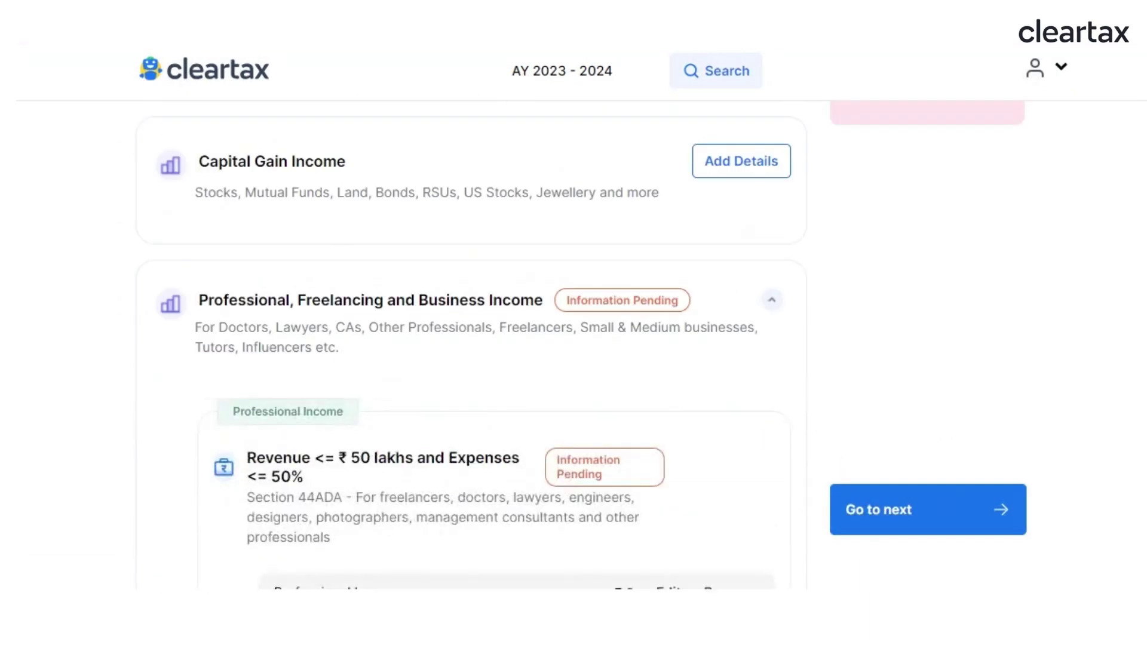
pyautogui.moveTo(248, 465); pyautogui.dragTo(416, 459)
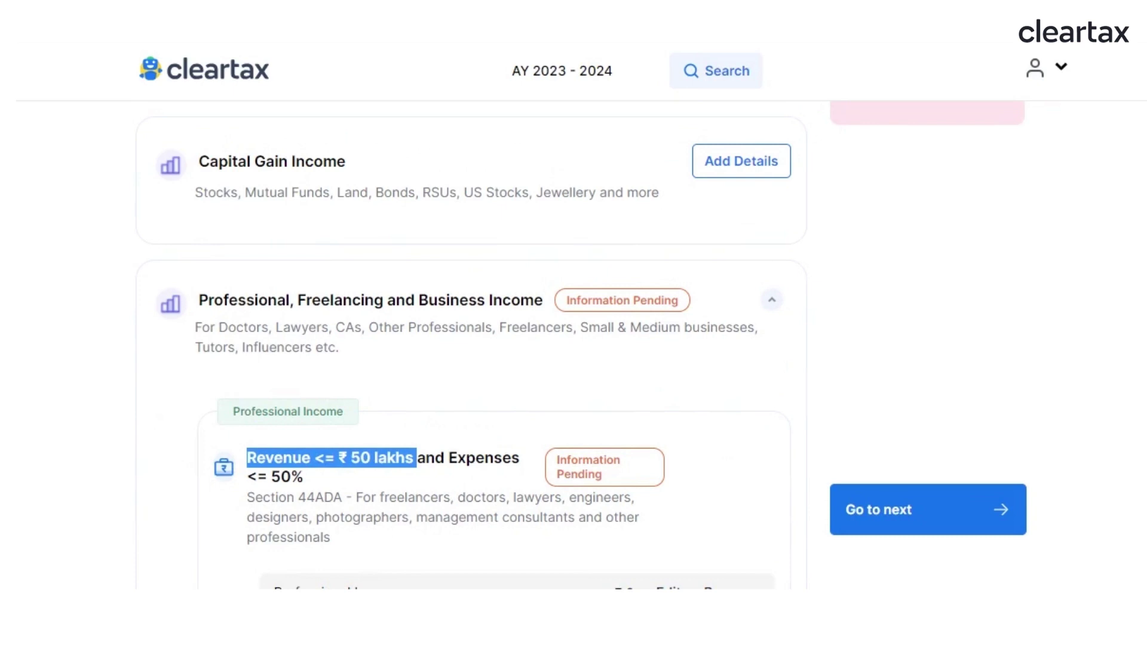
pyautogui.click(506, 457)
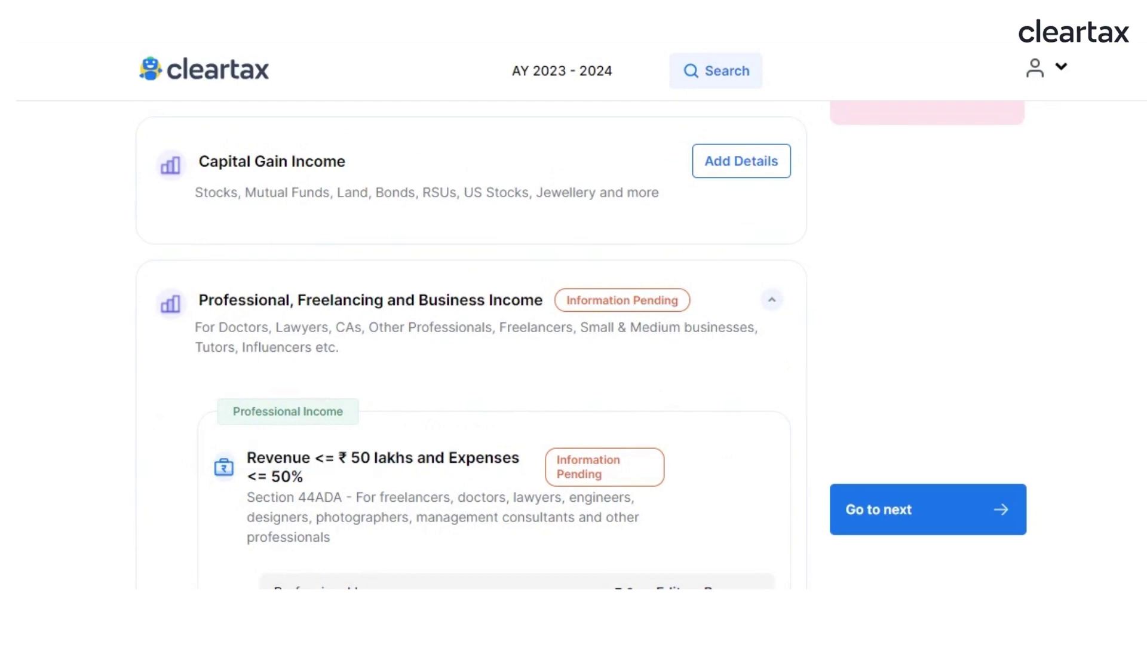
pyautogui.scroll(-2, 506, 456)
pyautogui.click(668, 453)
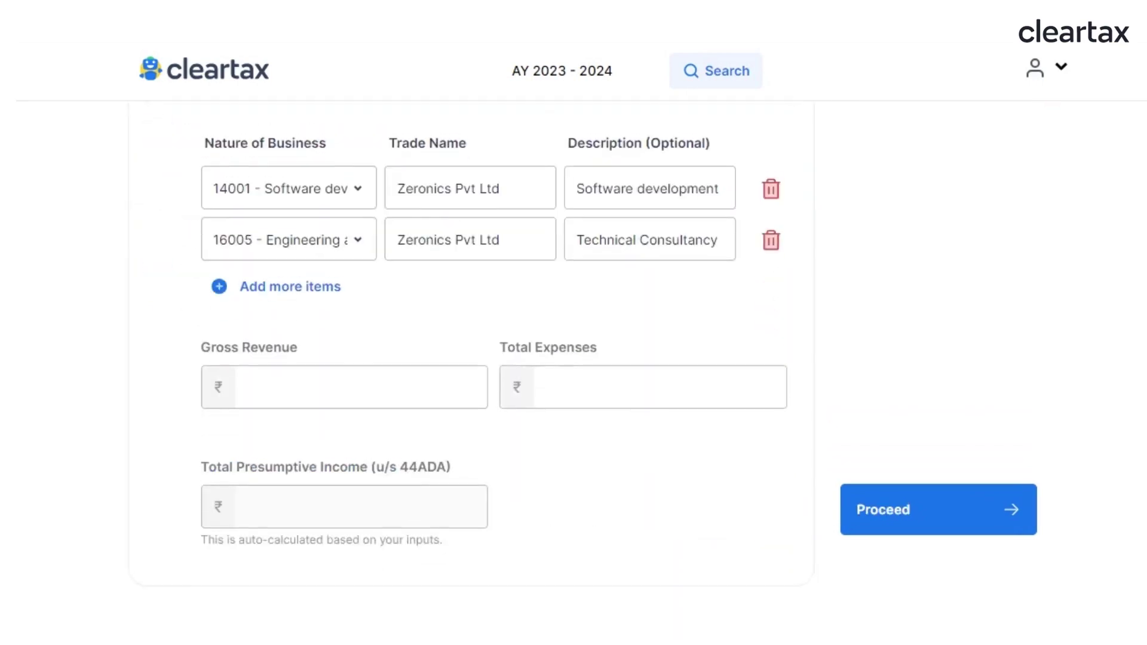
# Step: Enter ₹1,00,000 as the Section 44ADA gross revenue
pyautogui.click(270, 397)
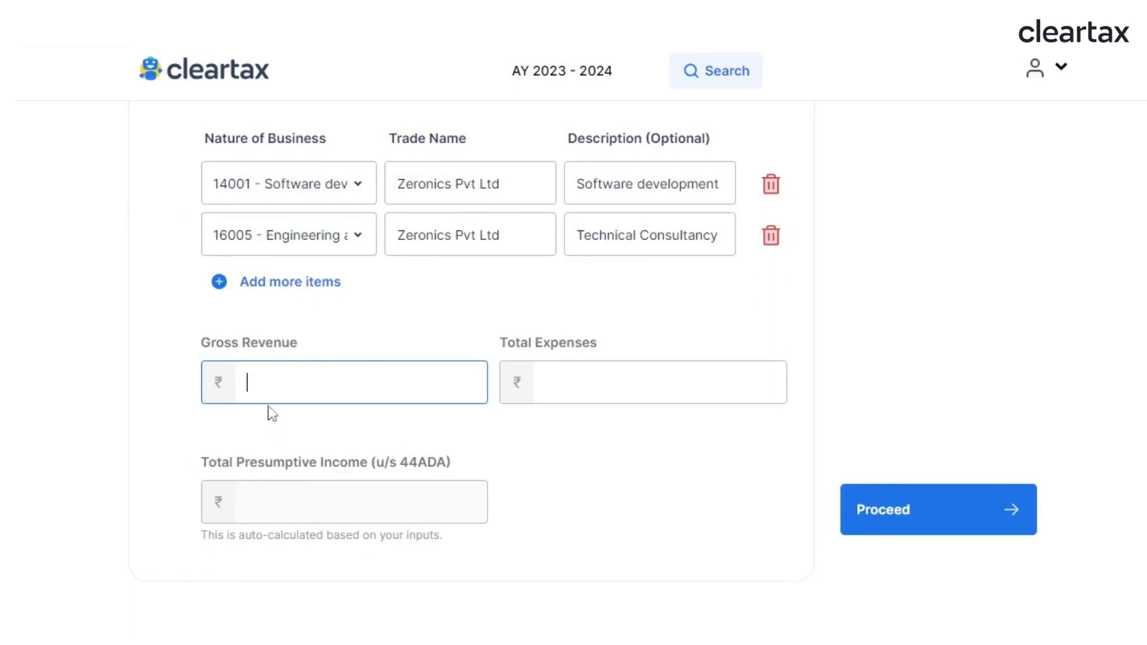
pyautogui.write('100000')
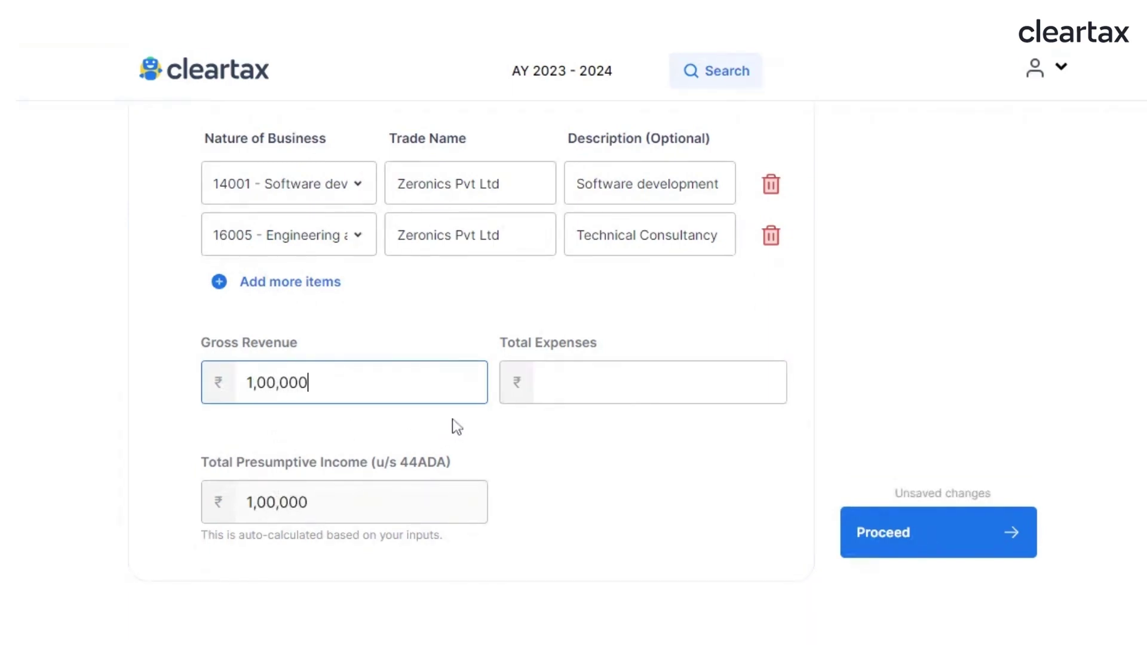
pyautogui.click(621, 382)
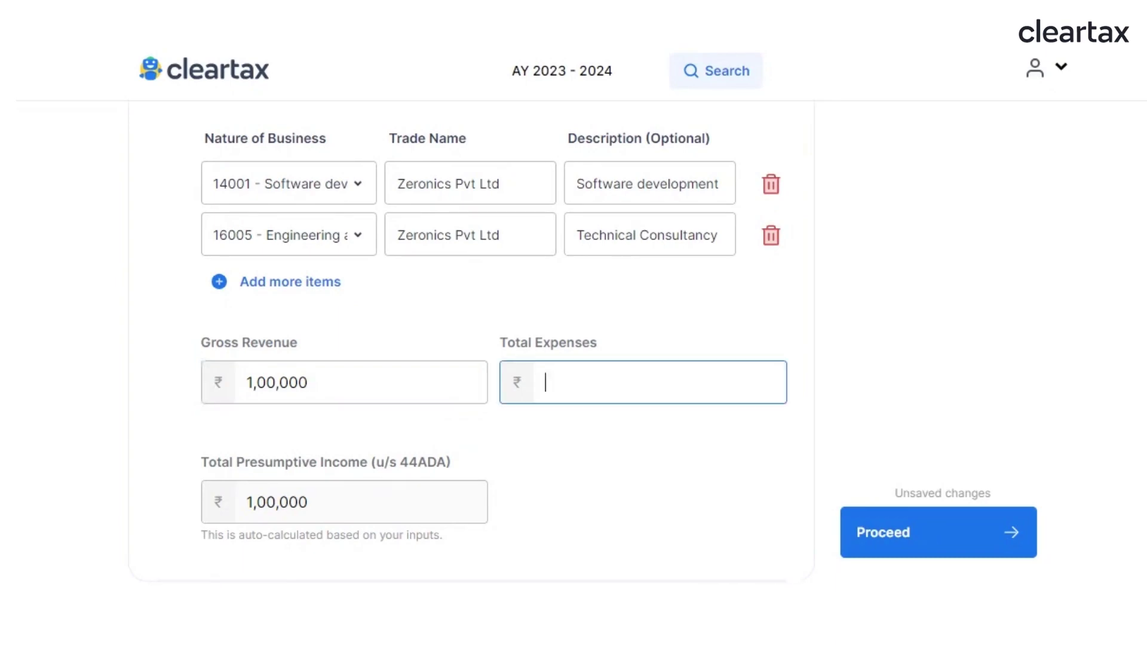
# Step: Back on Income Sources, expand Professional Income to confirm the entry and the Expenses <= 50% condition
pyautogui.scroll(4, 621, 383)
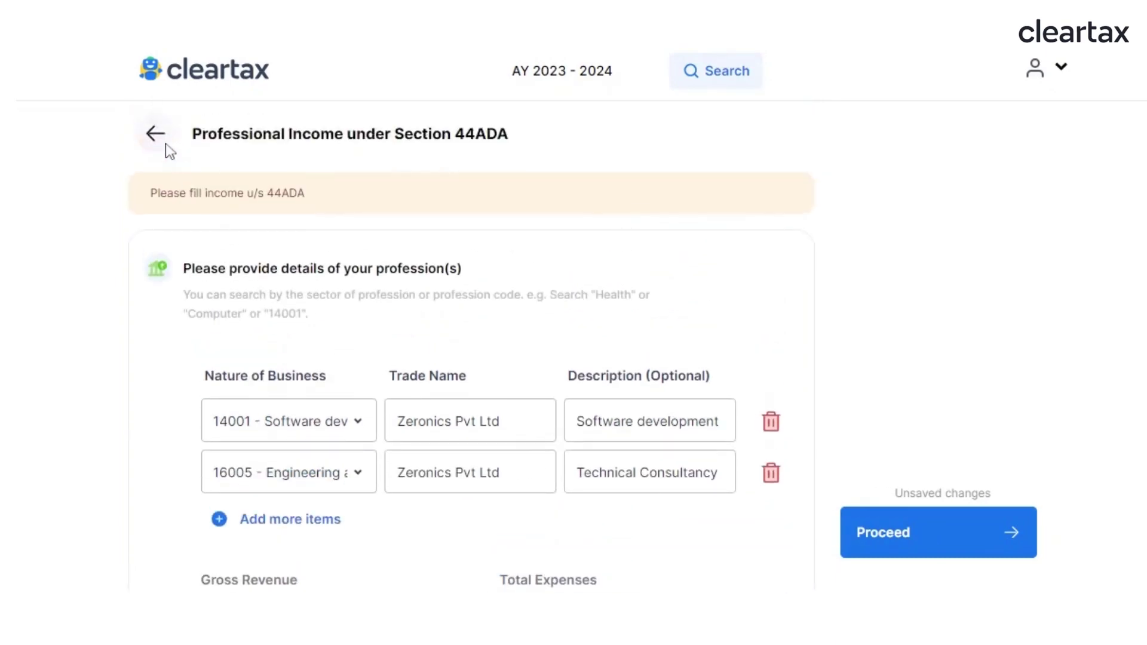
pyautogui.click(165, 147)
pyautogui.scroll(-5, 508, 499)
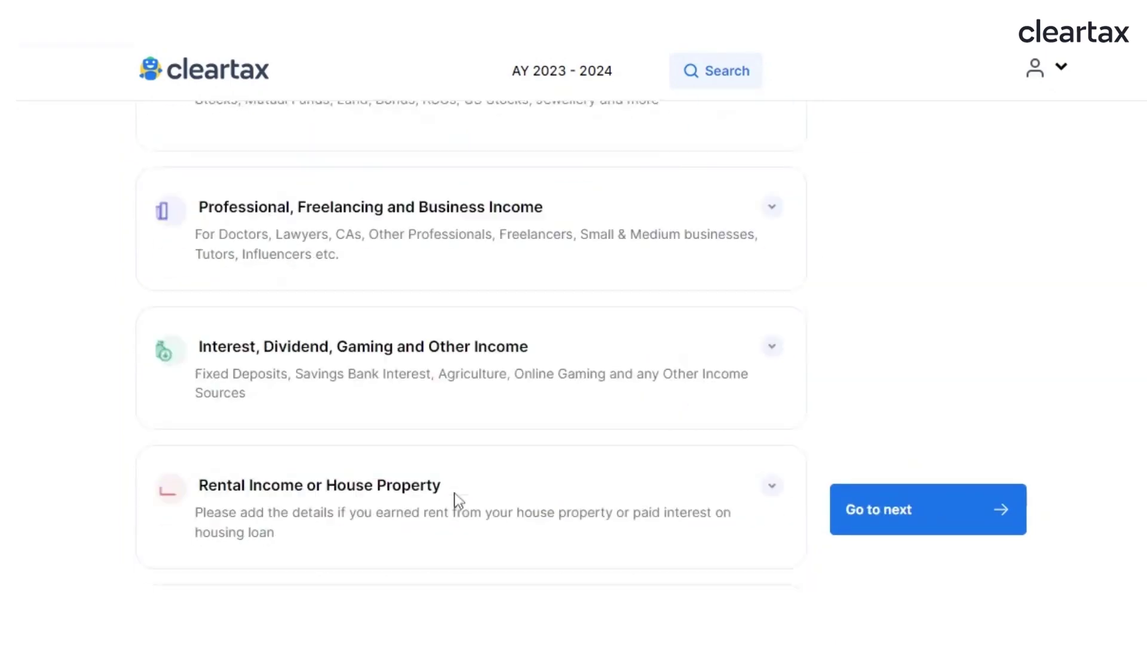
pyautogui.click(448, 248)
pyautogui.moveTo(448, 376); pyautogui.dragTo(586, 381)
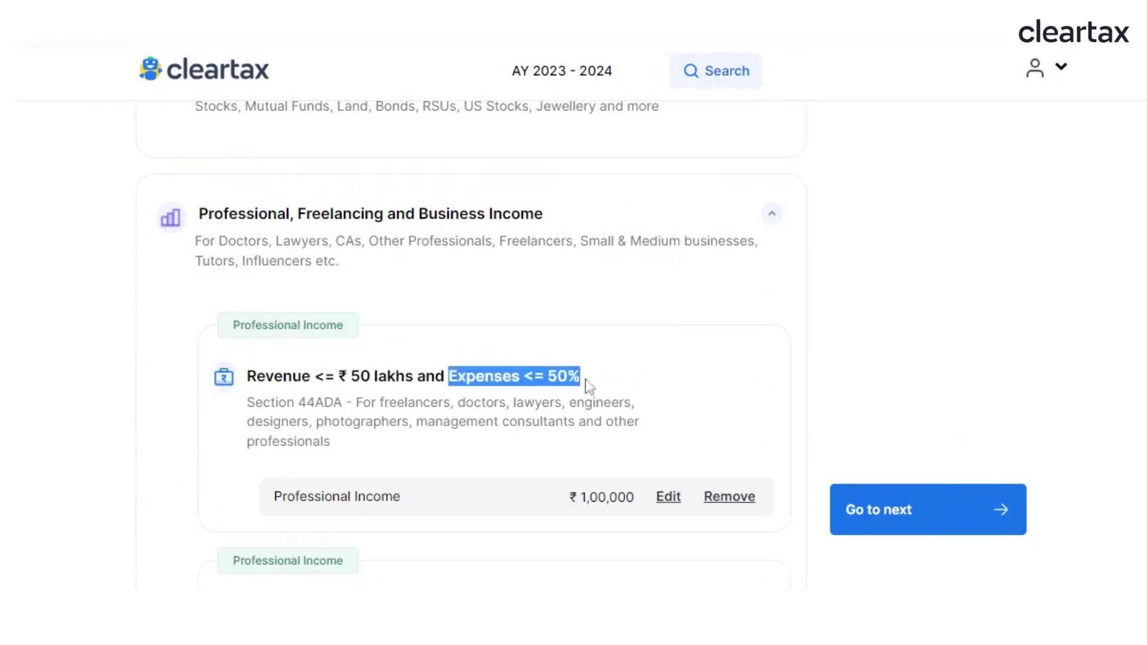
pyautogui.click(589, 387)
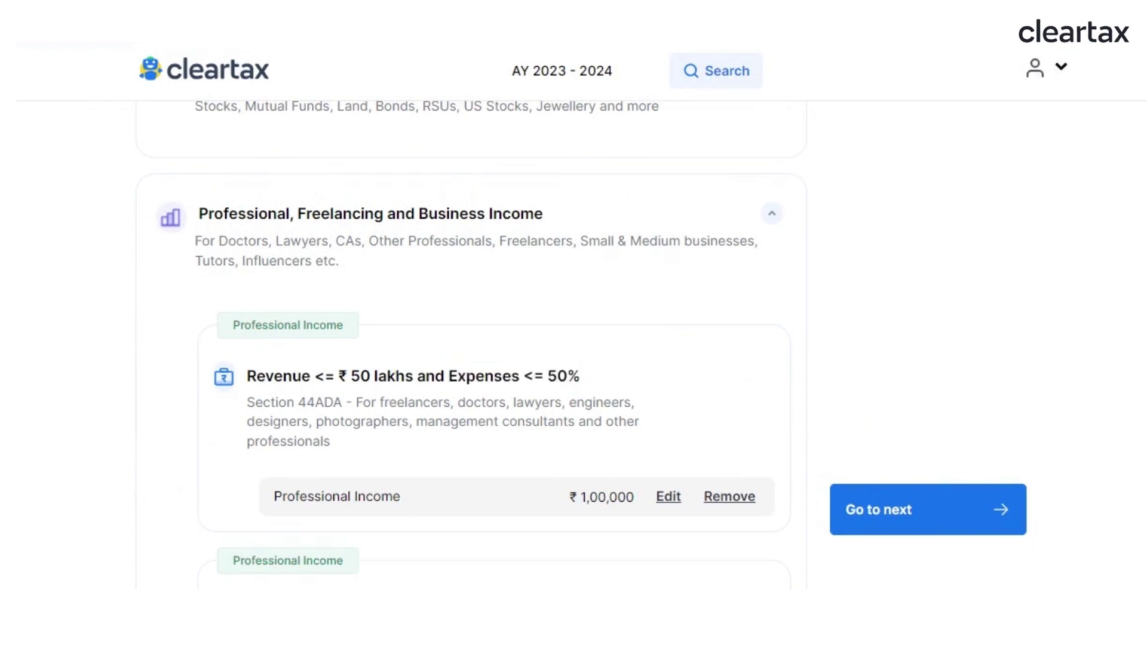
# Step: Reopen the 44ADA entry and set gross revenue to ₹20,00,000 and total expenses to ₹10,00,000
pyautogui.click(667, 498)
pyautogui.scroll(-6, 670, 512)
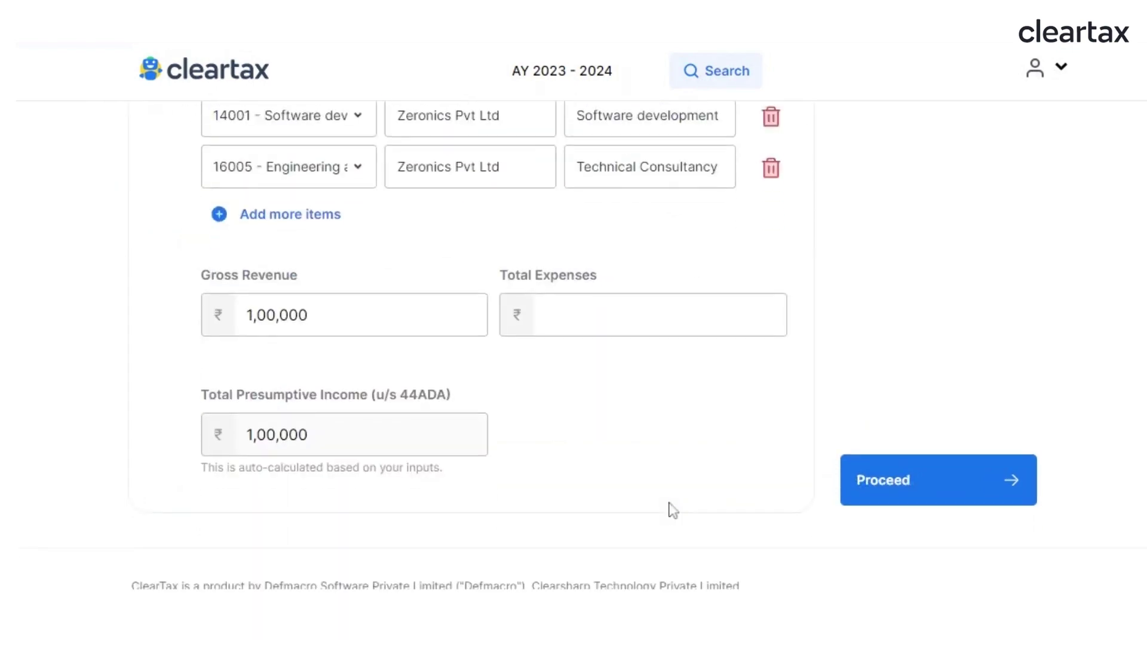
pyautogui.moveTo(307, 233); pyautogui.dragTo(164, 259)
pyautogui.write('20,00,000')
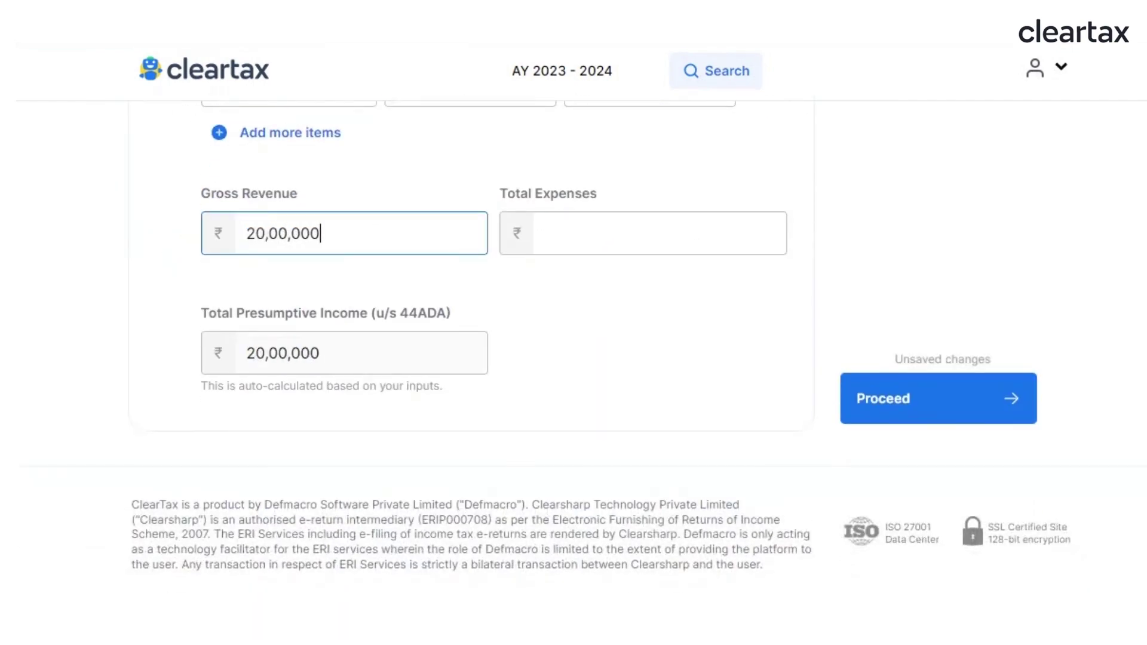
pyautogui.click(525, 255)
pyautogui.write('10,00,000')
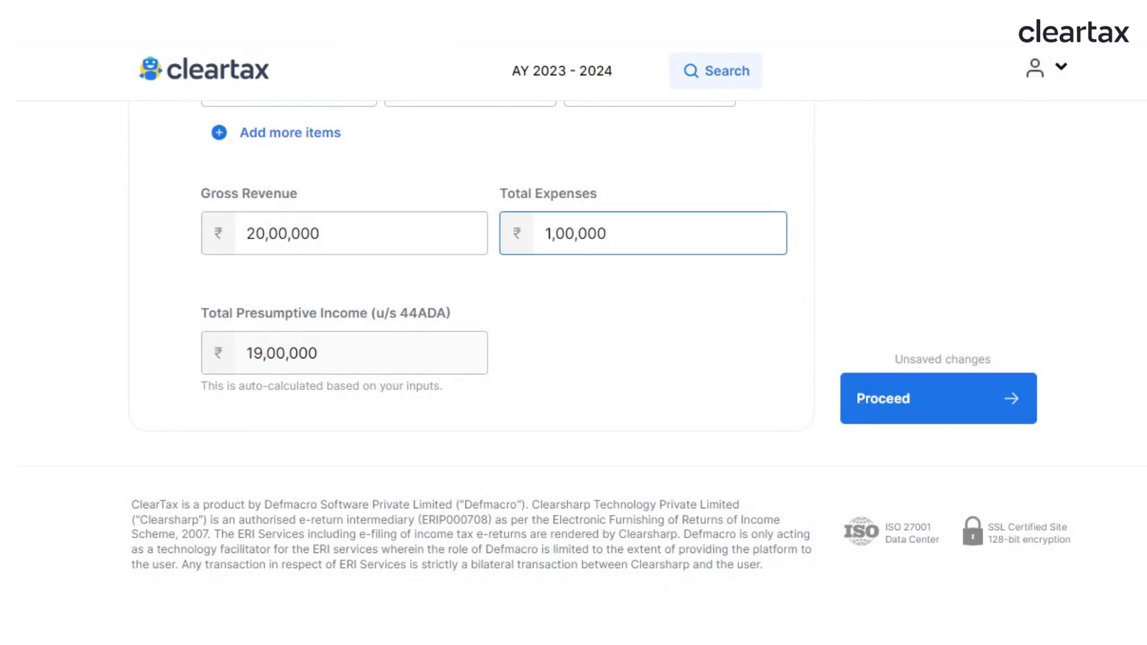
pyautogui.click(597, 291)
# Step: Try total expenses of ₹7,00,000 and ₹12,00,000, then settle back on ₹10,00,000
pyautogui.moveTo(619, 234); pyautogui.dragTo(522, 246)
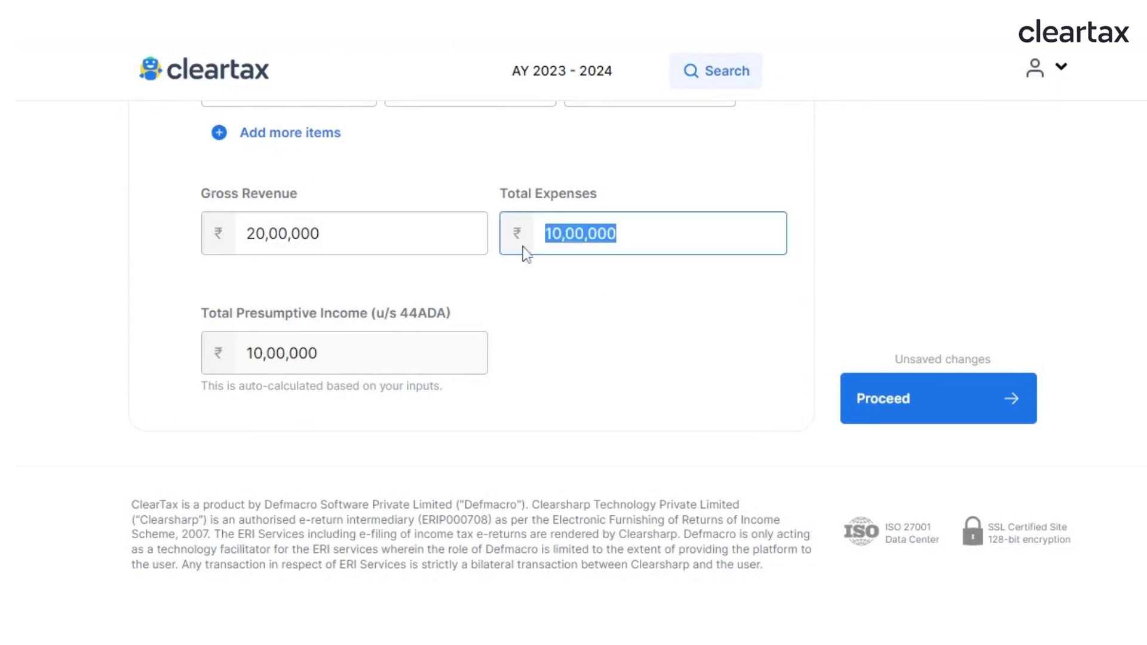
pyautogui.write('700000')
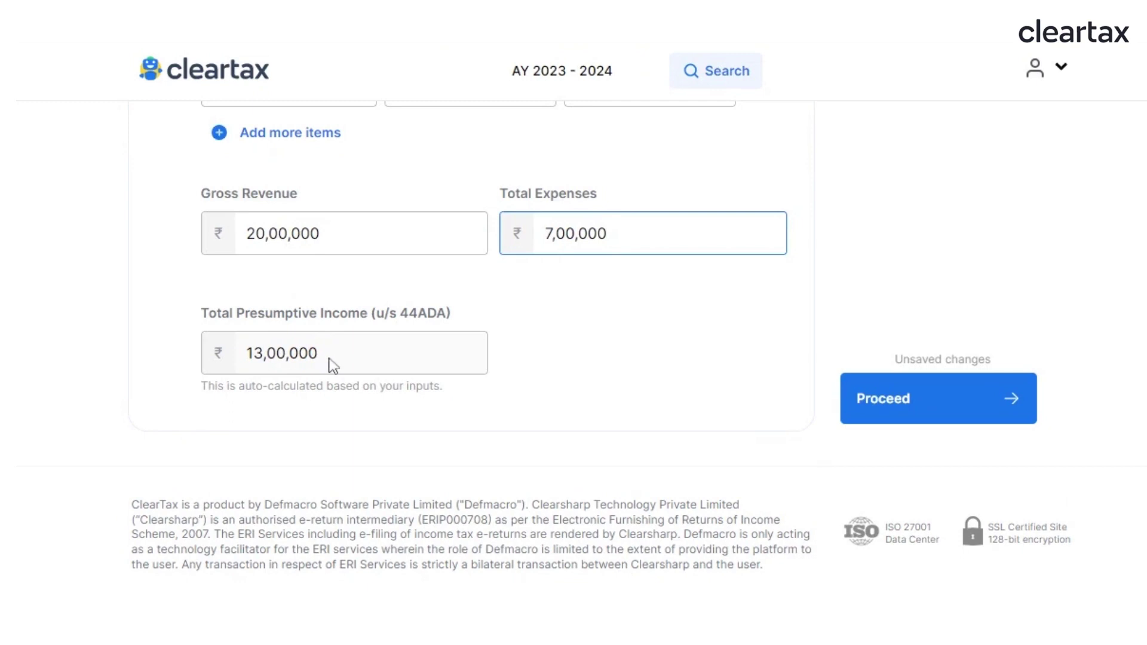
pyautogui.moveTo(619, 235); pyautogui.dragTo(522, 237)
pyautogui.write('1200000')
pyautogui.click(573, 275)
pyautogui.scroll(-2, 278, 343)
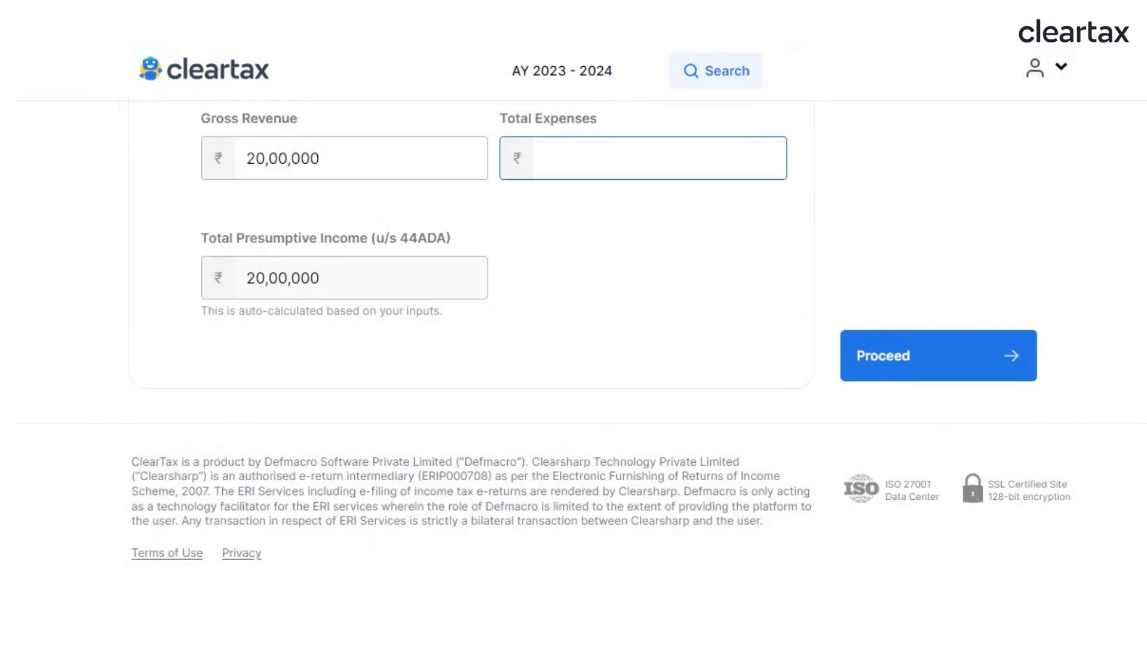
pyautogui.write('1000000')
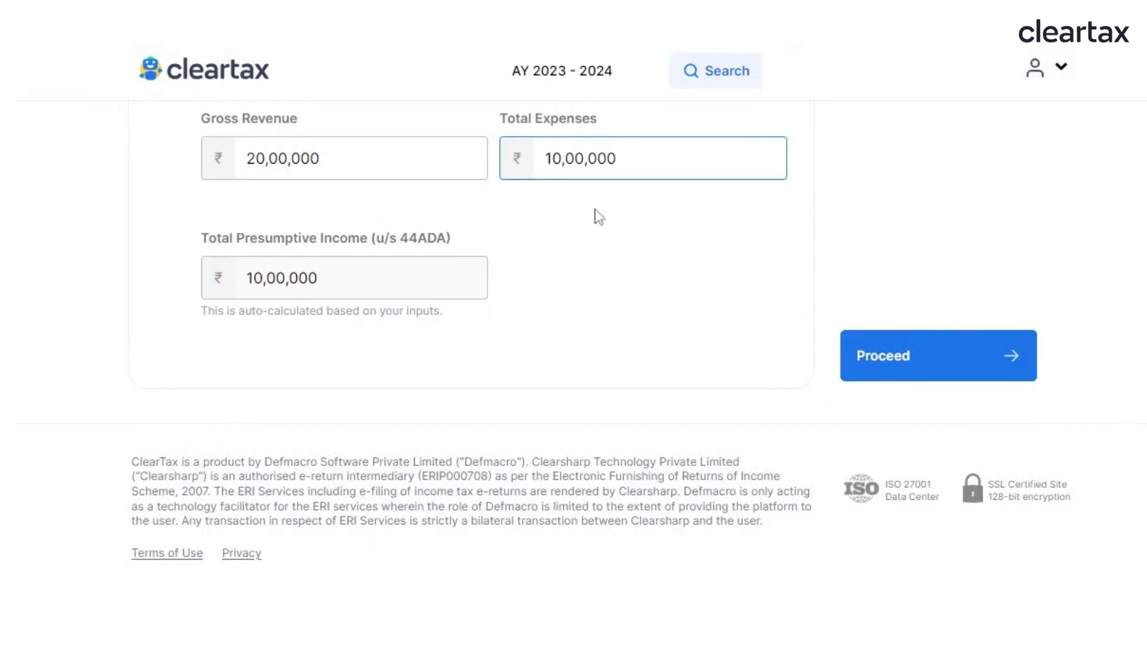
pyautogui.click(599, 216)
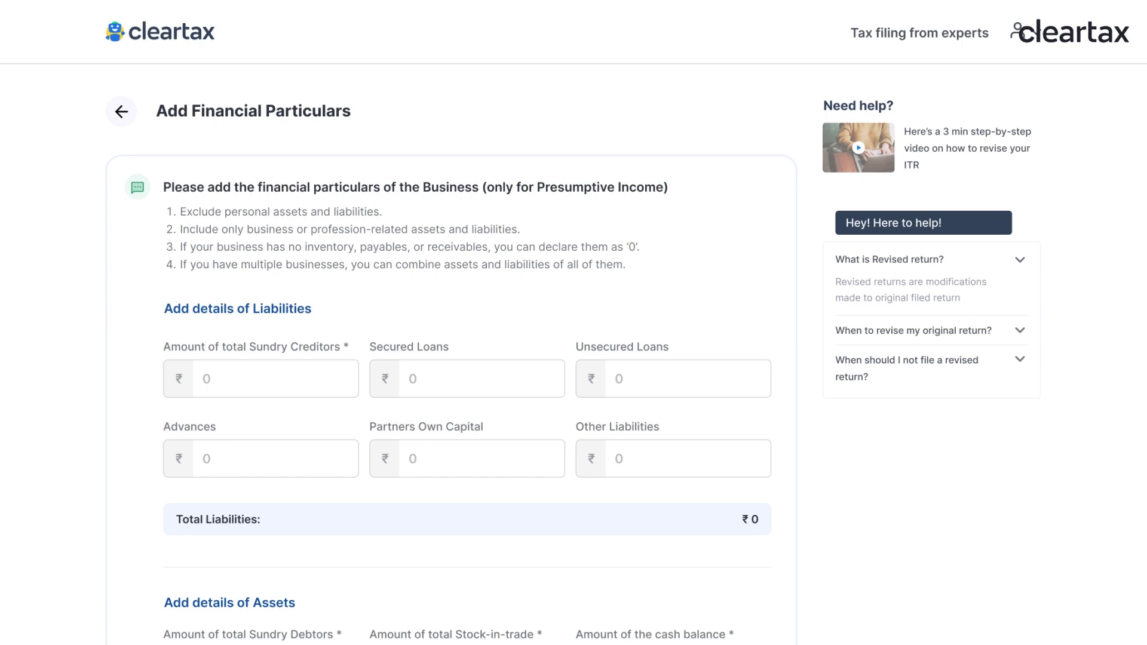
# Step: Scroll through the Liabilities and Assets sections of Add Financial Particulars, both totalling ₹0
pyautogui.scroll(-7, 573, 323)
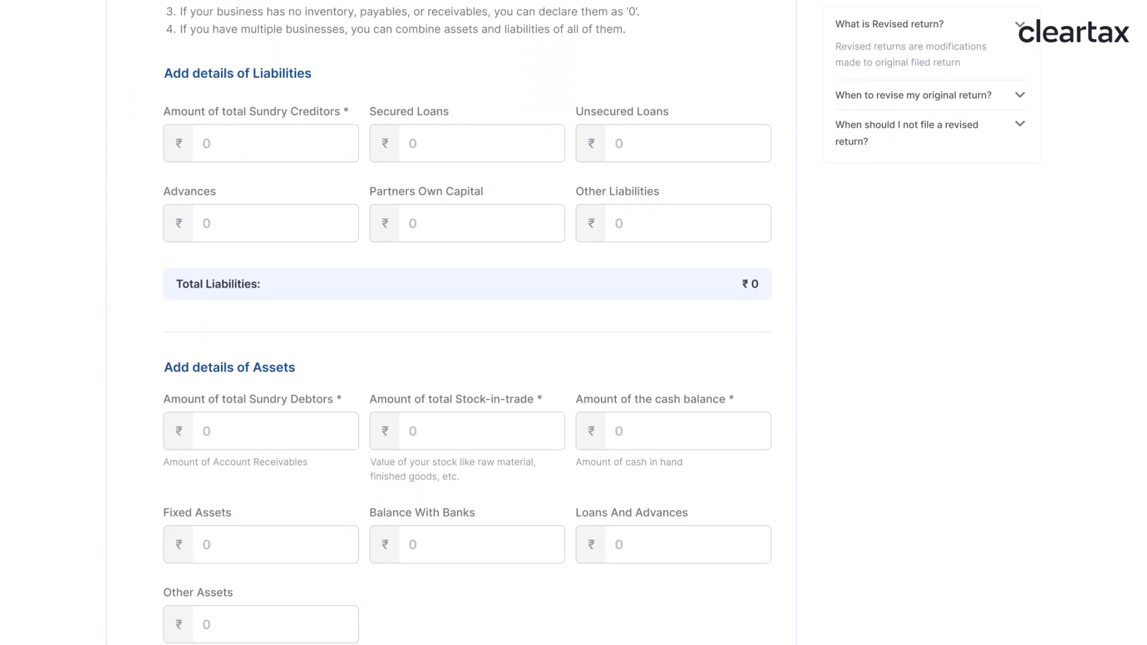
pyautogui.scroll(7, 574, 322)
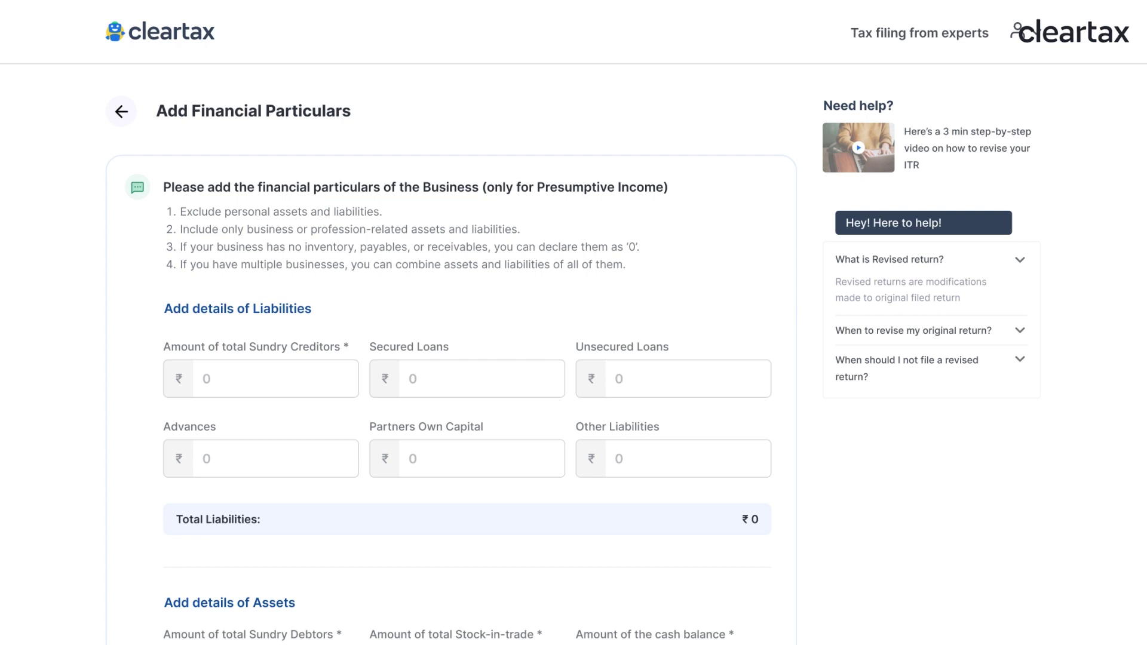
pyautogui.scroll(-5, 467, 379)
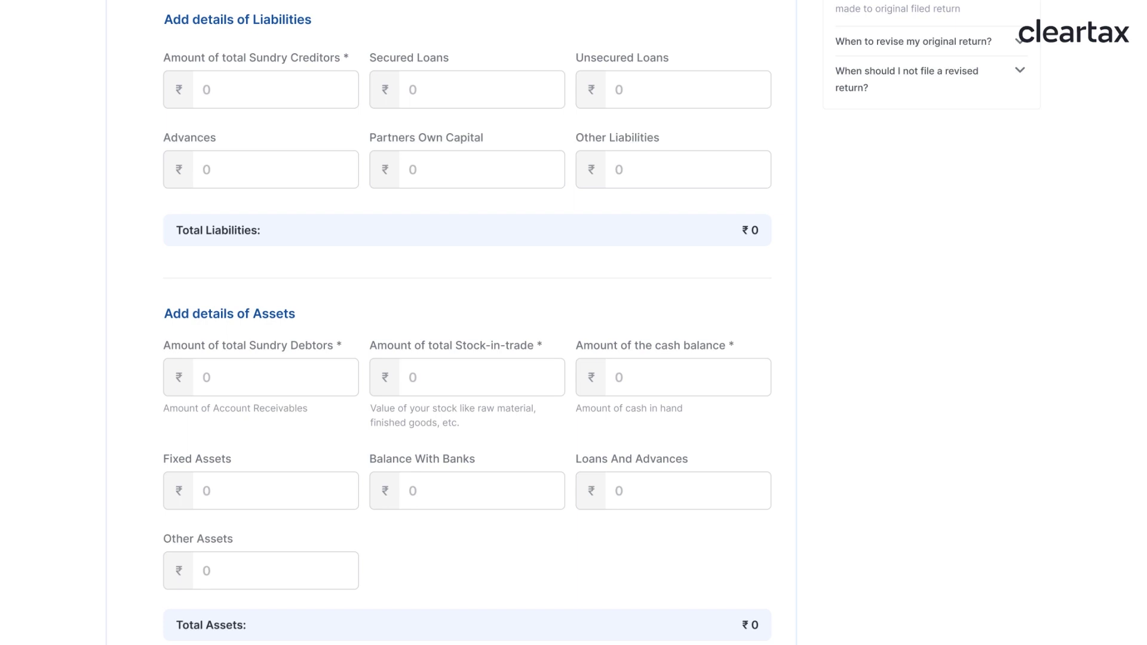
# Step: Scroll down through the remaining steps toward Other Disclosures
pyautogui.scroll(-2, 467, 323)
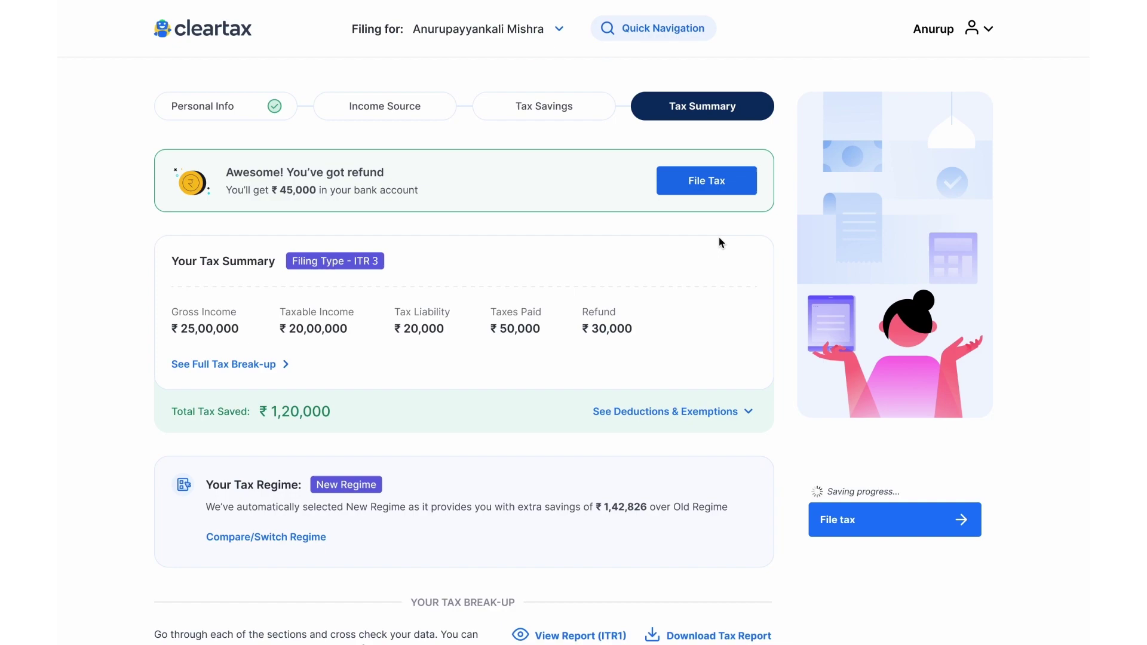
# Step: Scroll the tax break-up showing ₹25,00,000 gross and ₹20,00,000 taxable income, then back up
pyautogui.scroll(-20, 718, 239)
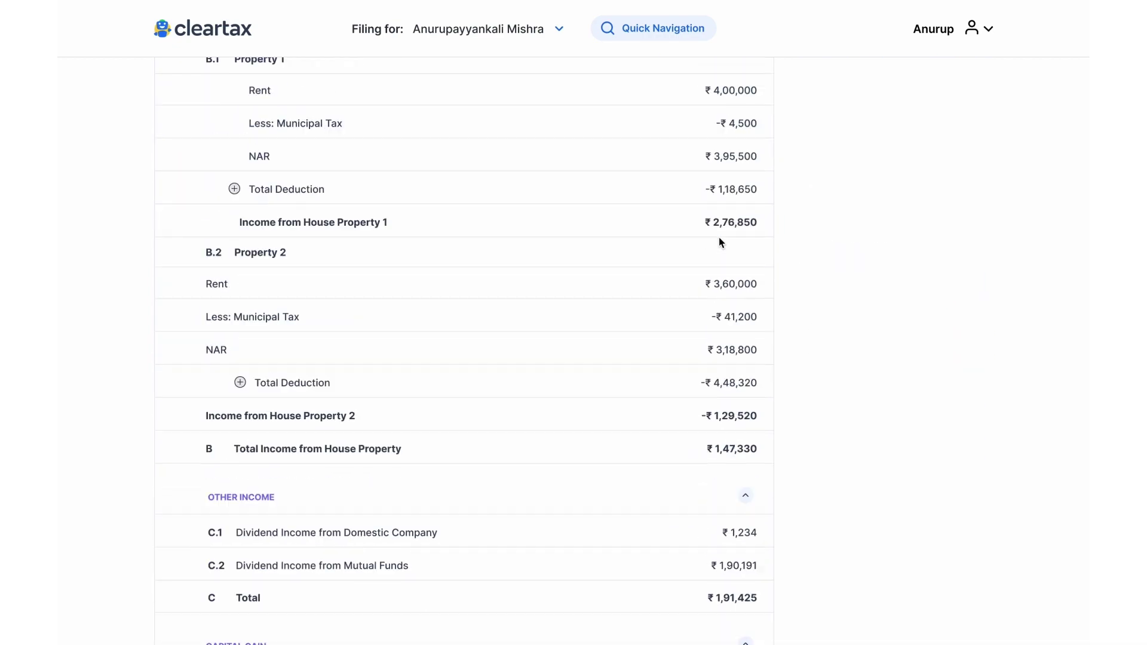
pyautogui.scroll(-10, 719, 242)
pyautogui.scroll(20, 719, 242)
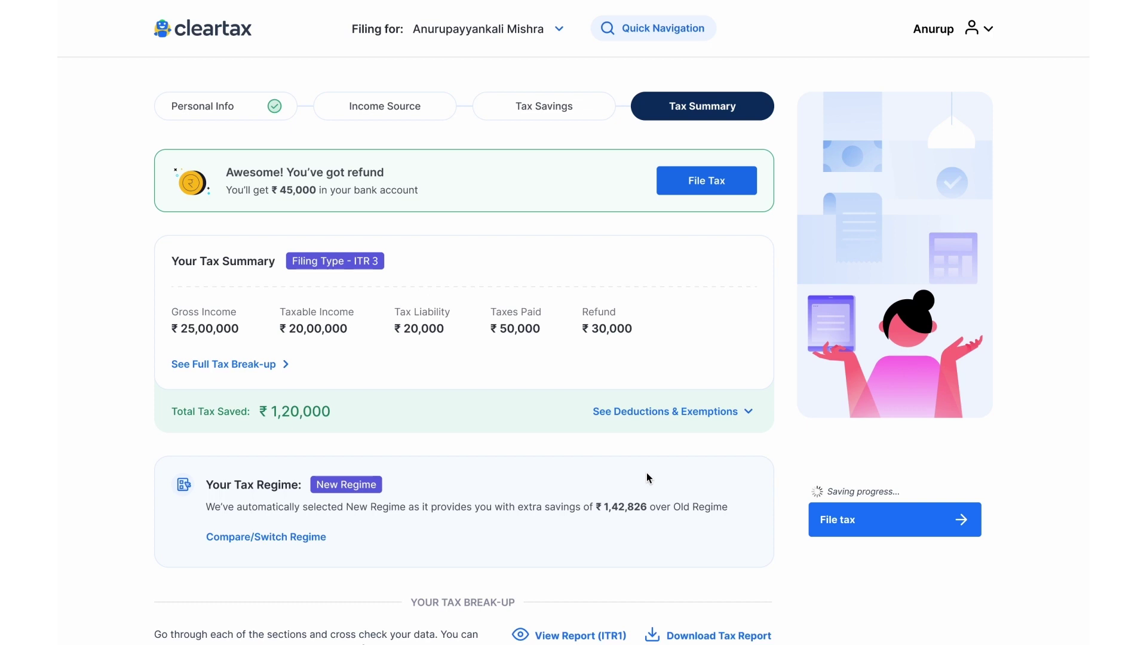
# Step: Submit the return via File Tax and scroll through the Congratulations rewards page after e-verification
pyautogui.click(706, 181)
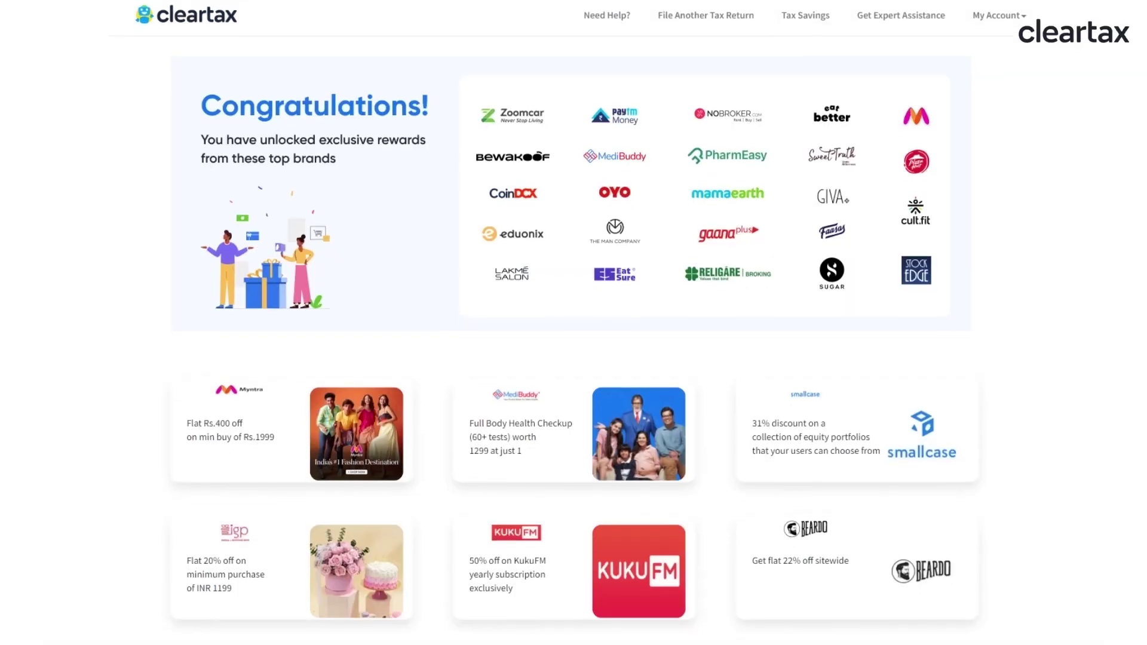
pyautogui.scroll(-2, 574, 323)
pyautogui.scroll(-3, 573, 323)
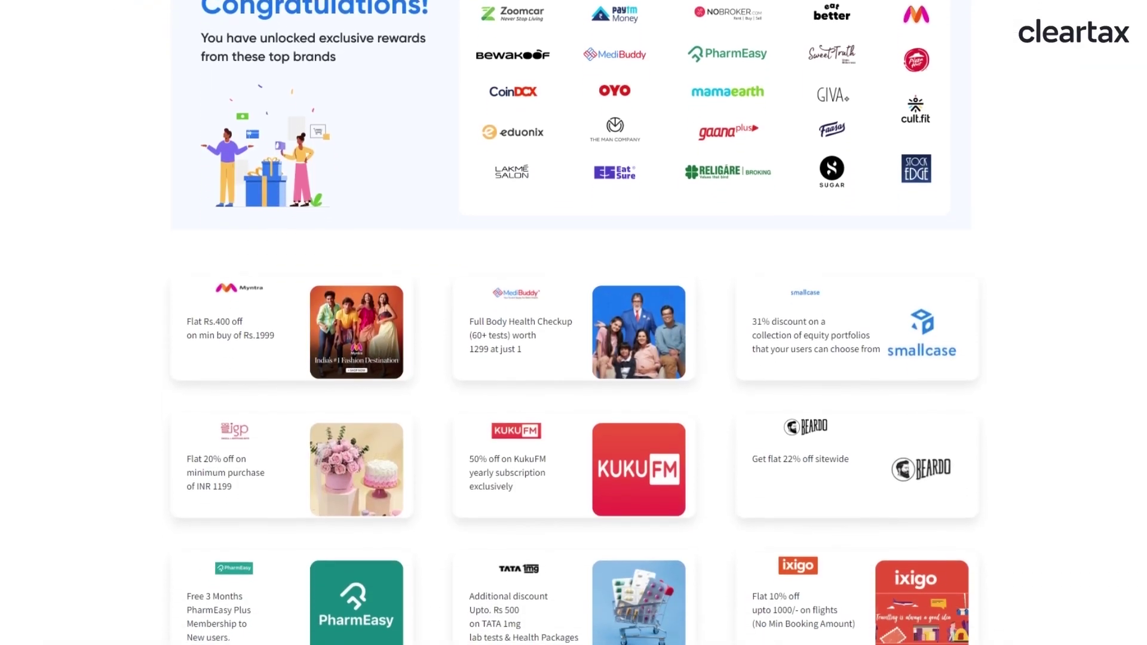